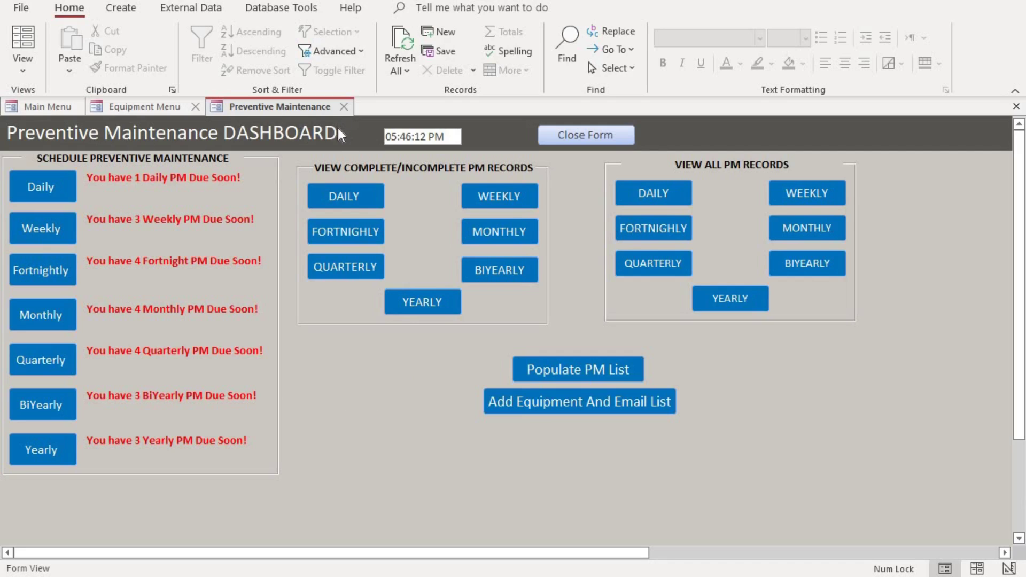
Reopen the Preventive Maintenance dashboard and open the Add Equipment And Email List form.
left_click(344, 106)
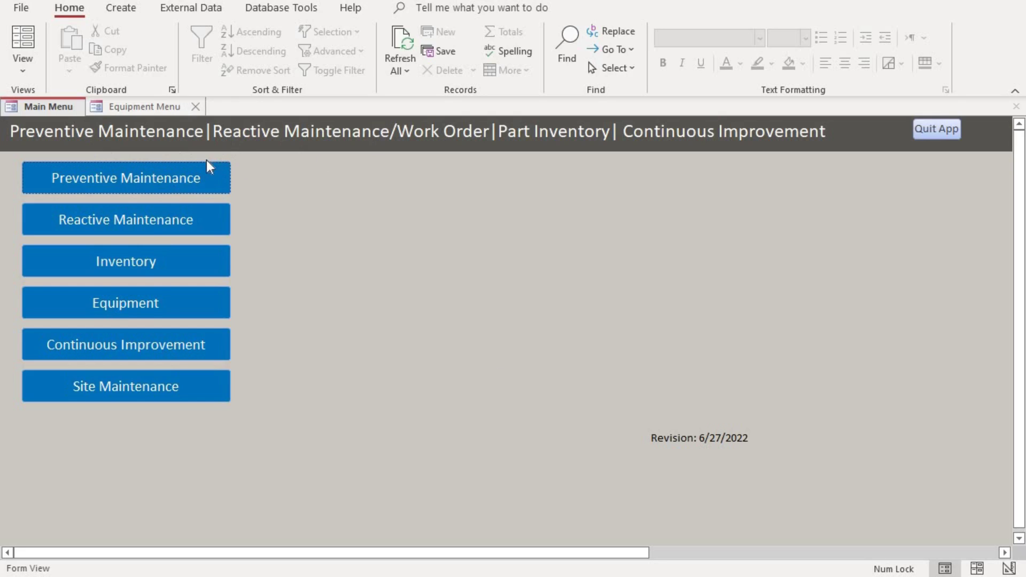
left_click(159, 178)
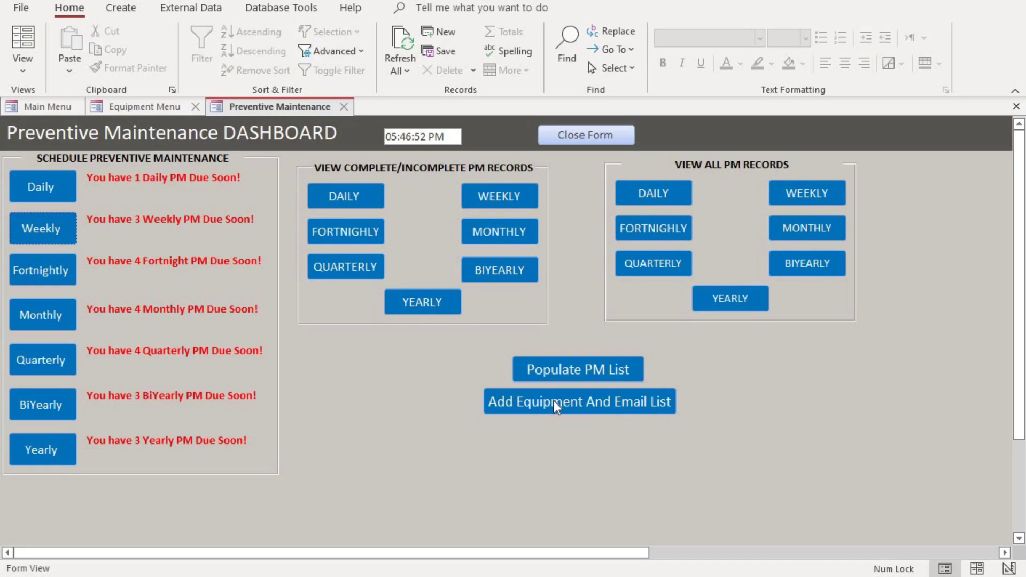
left_click(590, 403)
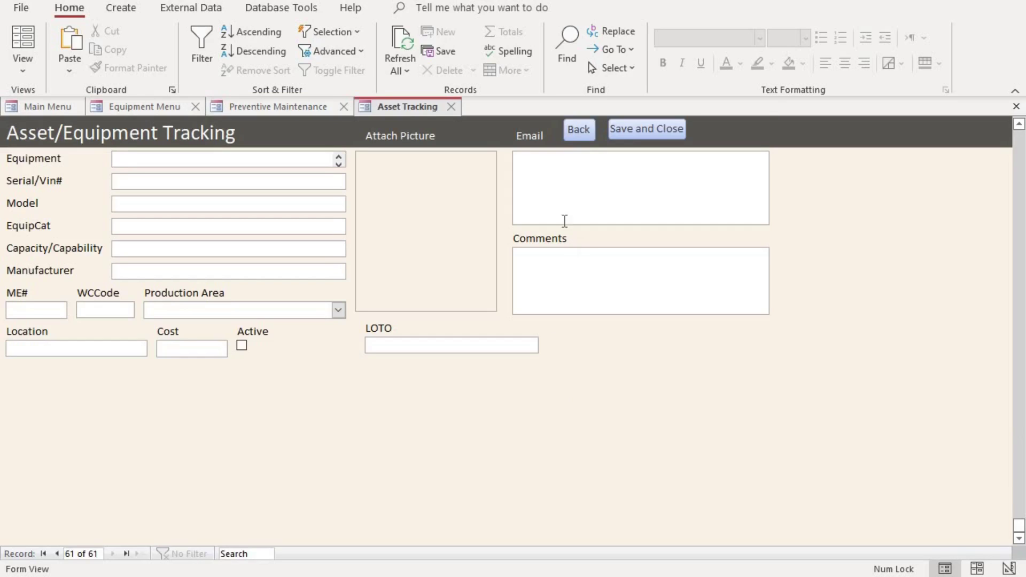
Step through the blank record's Email, Equipment, Location, Cost and Production Area fields without entering data.
left_click(544, 159)
left_click(126, 160)
left_click(140, 350)
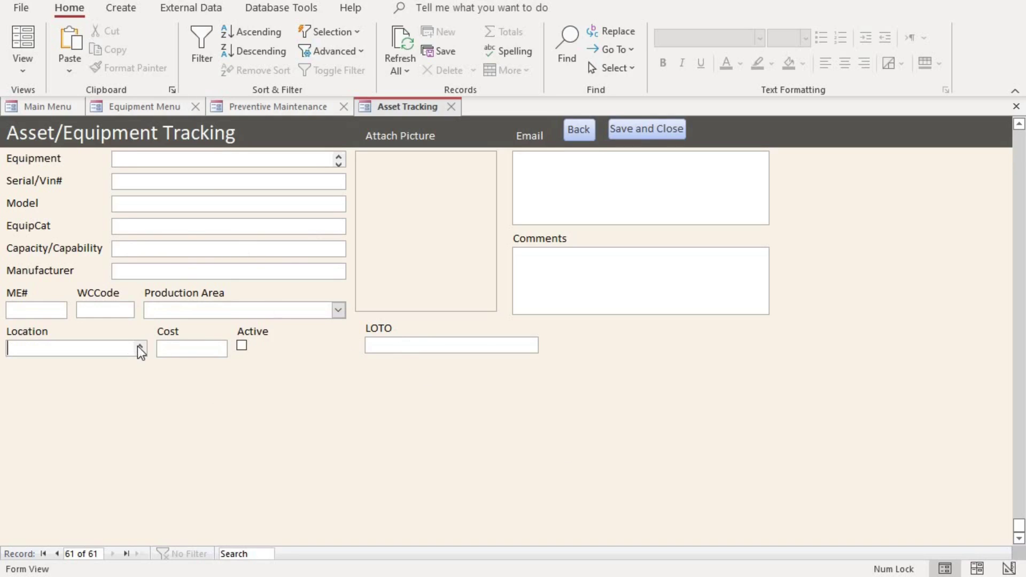
left_click(208, 347)
left_click(339, 312)
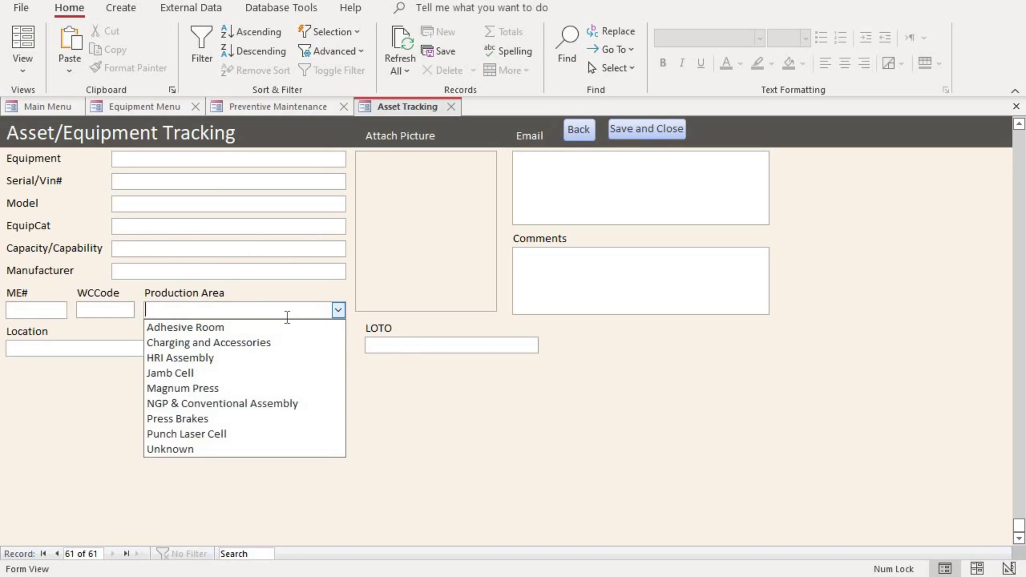
key("Escape")
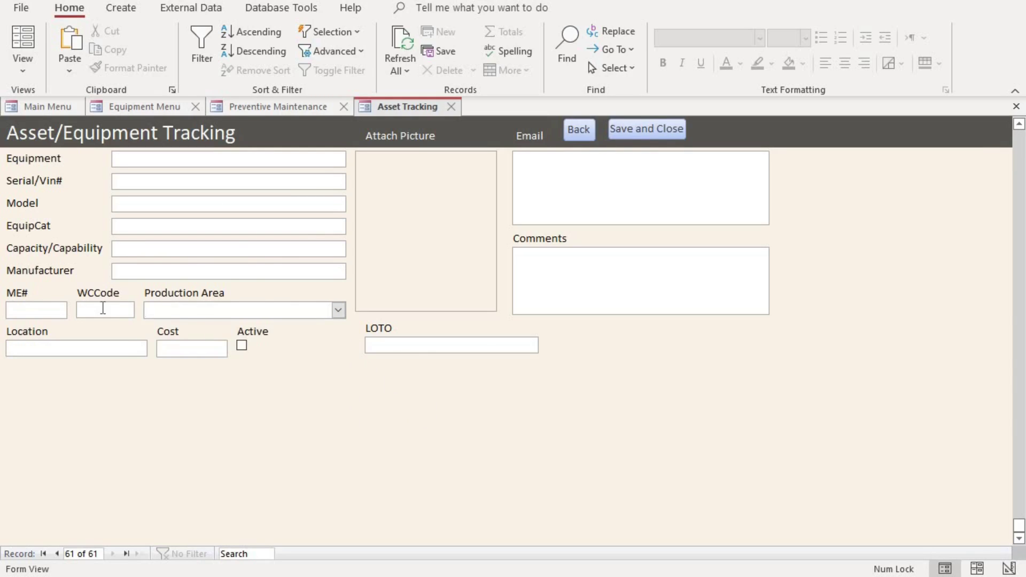
left_click(452, 161)
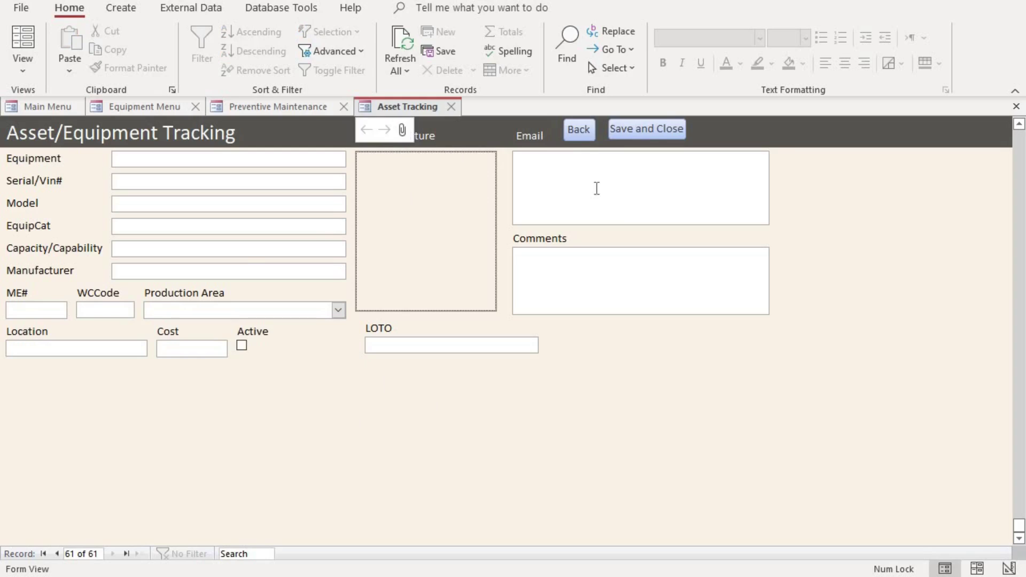
left_click(570, 162)
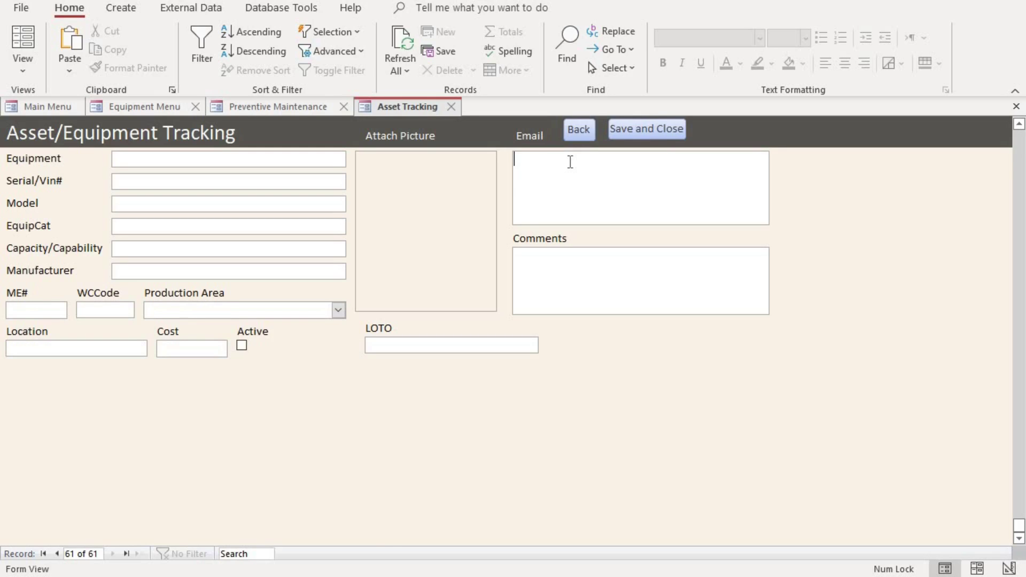
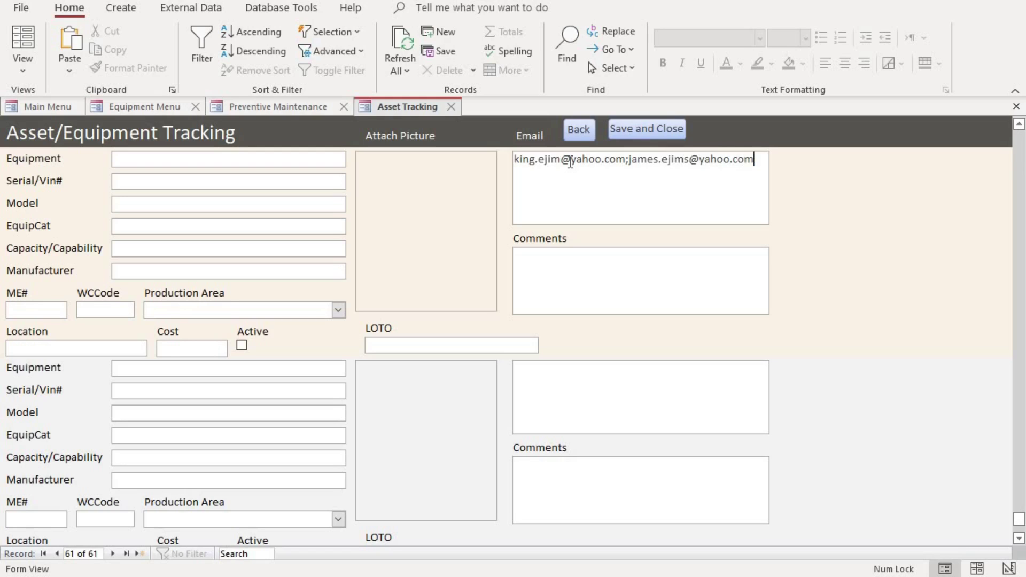
Enter the two recipients' e-mail addresses in the Email field, each followed by a semicolon.
type(";")
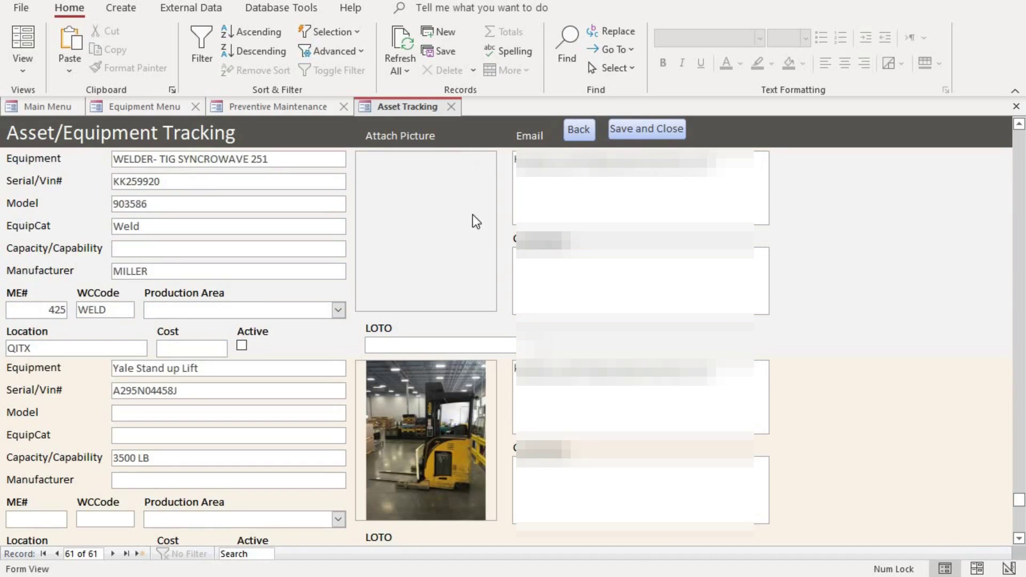
scroll(487, 287, "down", 1)
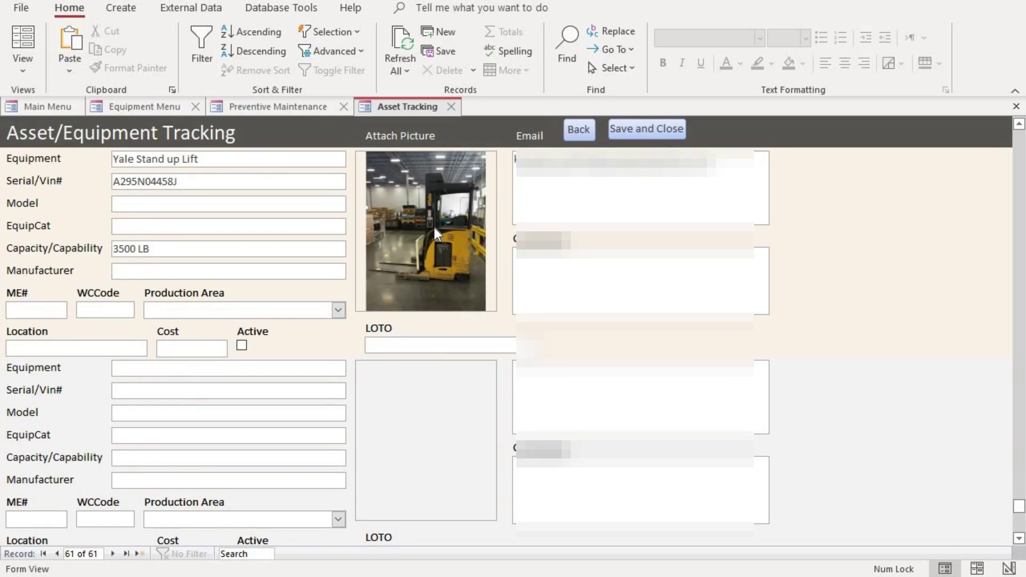
scroll(450, 291, "up", 1)
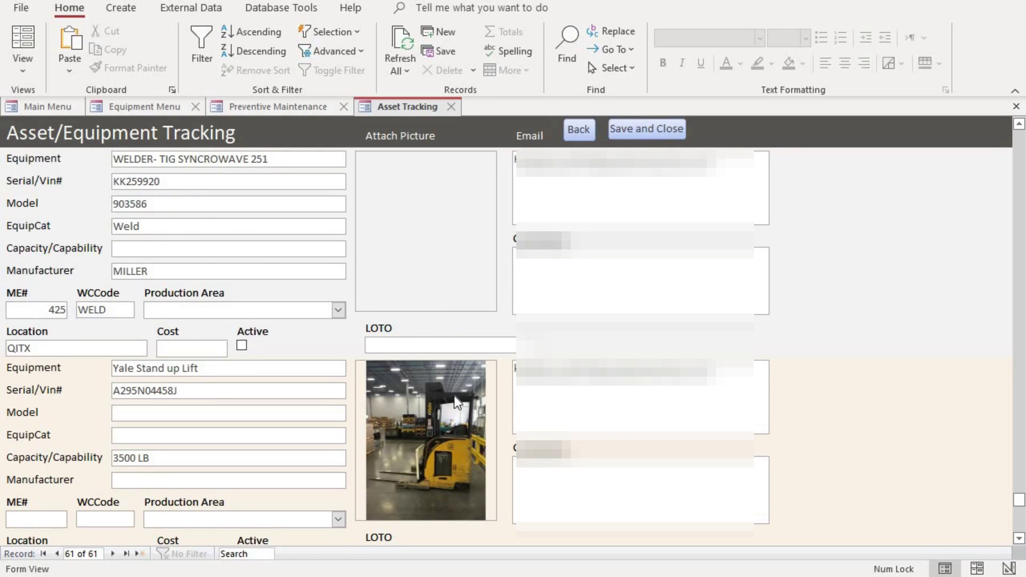
scroll(421, 261, "down", 1)
scroll(422, 261, "up", 4)
scroll(262, 229, "up", 12)
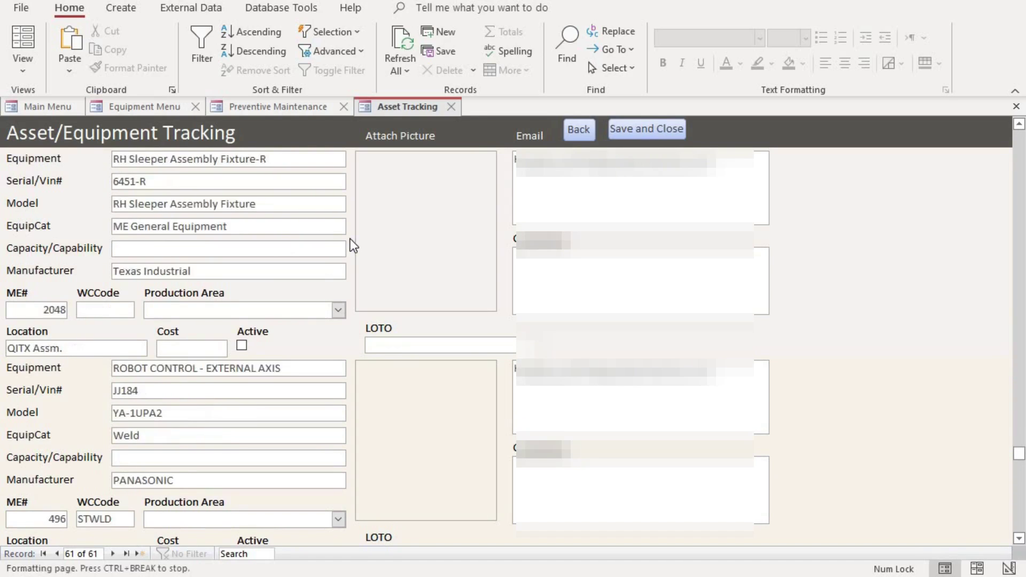
scroll(276, 243, "up", 1)
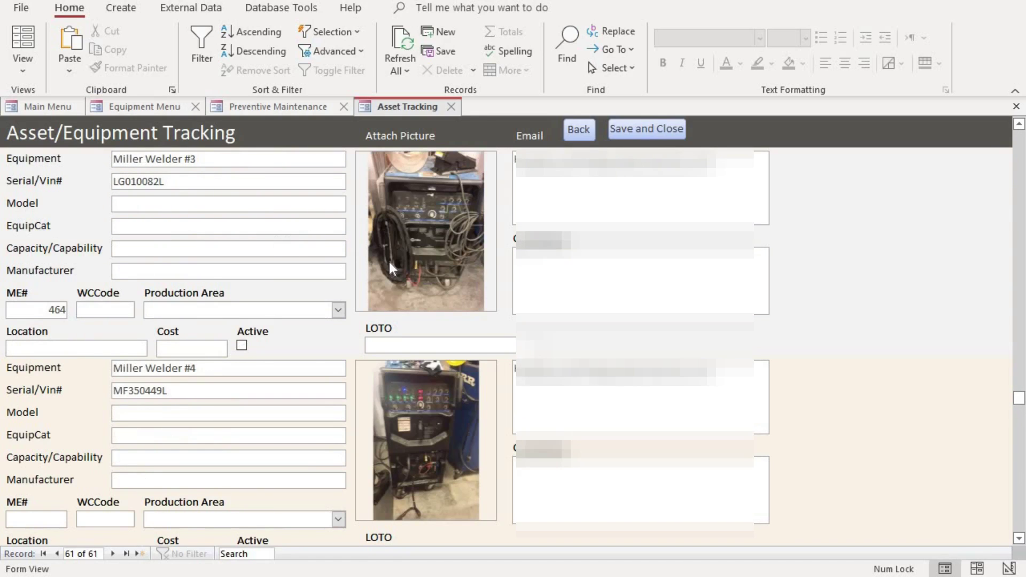
scroll(390, 259, "up", 4)
scroll(389, 262, "up", 15)
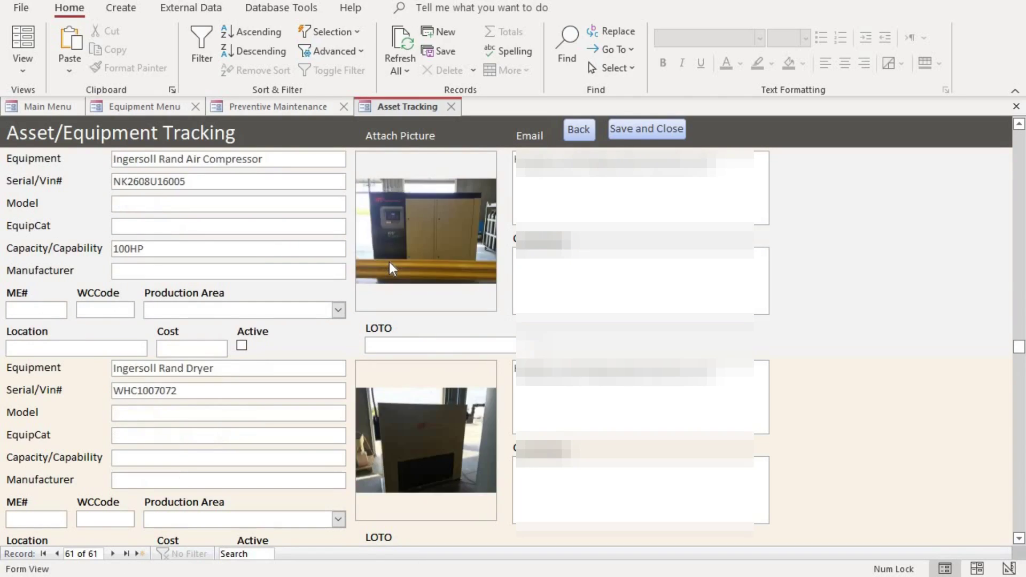
scroll(389, 261, "up", 5)
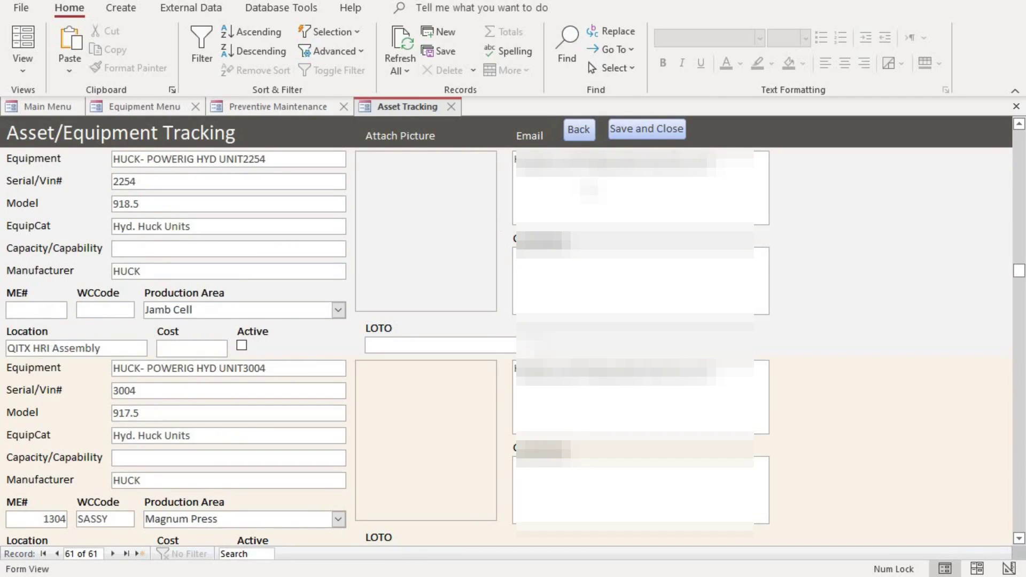
Save and close the new equipment record, then open the Weekly planned maintenance records.
left_click(631, 131)
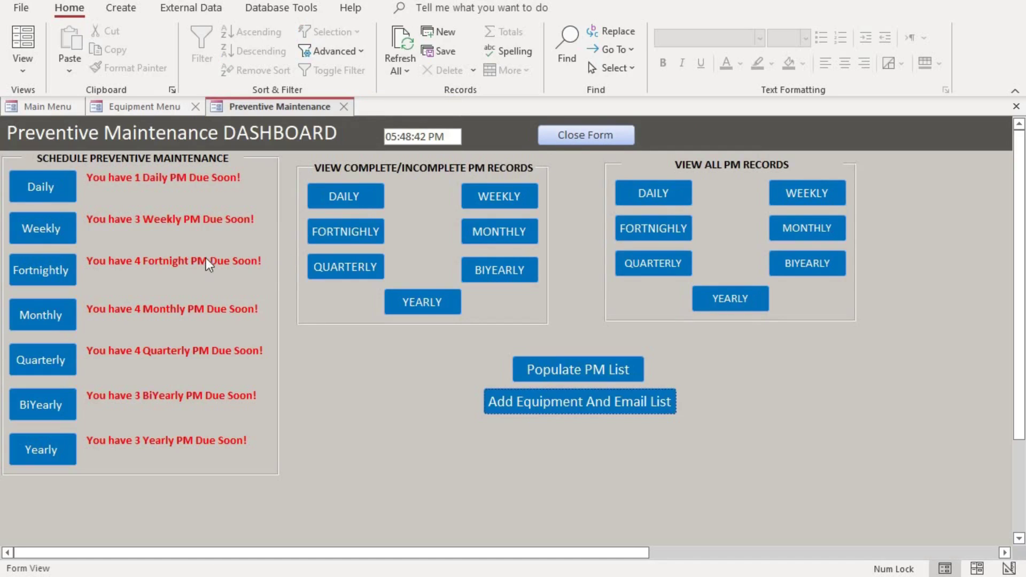
left_click(46, 227)
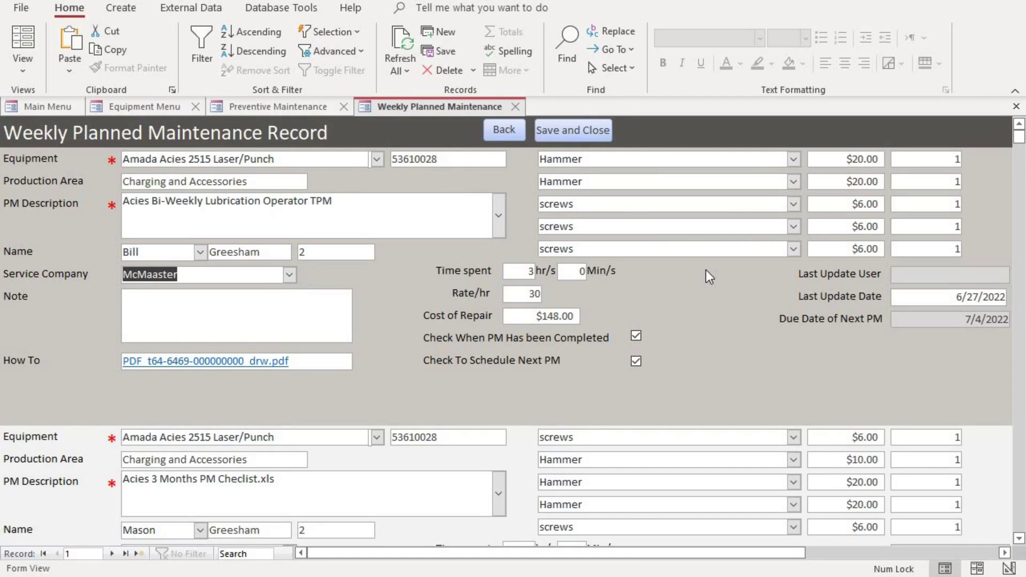
scroll(707, 271, "down", 2)
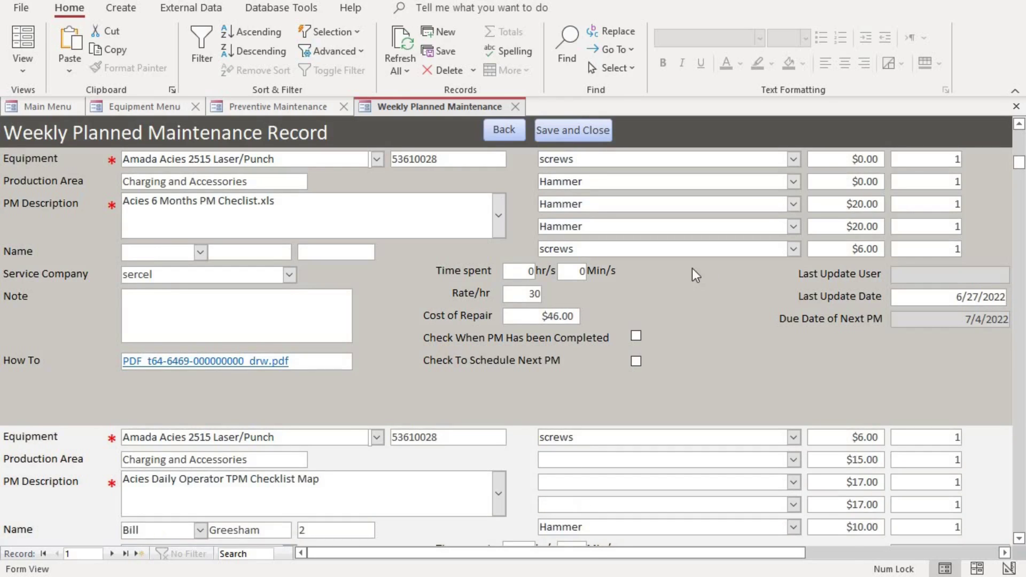
scroll(692, 268, "up", 2)
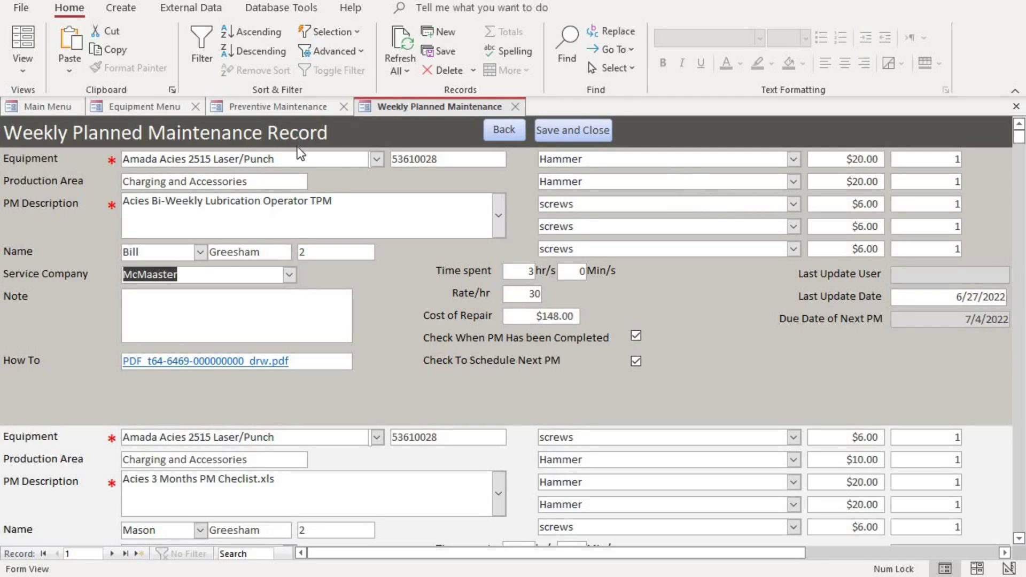
Return from the dashboard to the Weekly form and scroll to its blank new record.
left_click(269, 107)
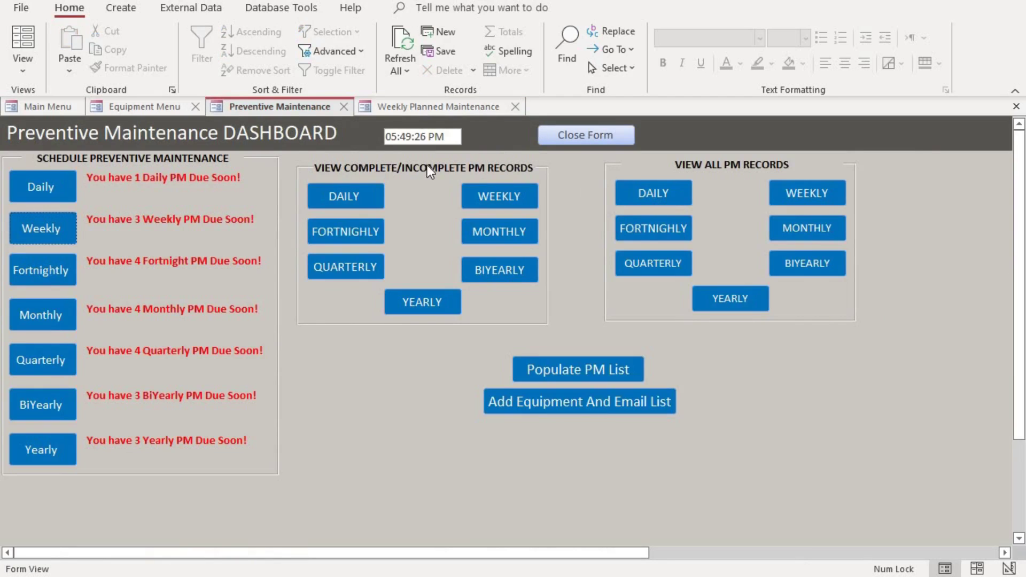
left_click(447, 109)
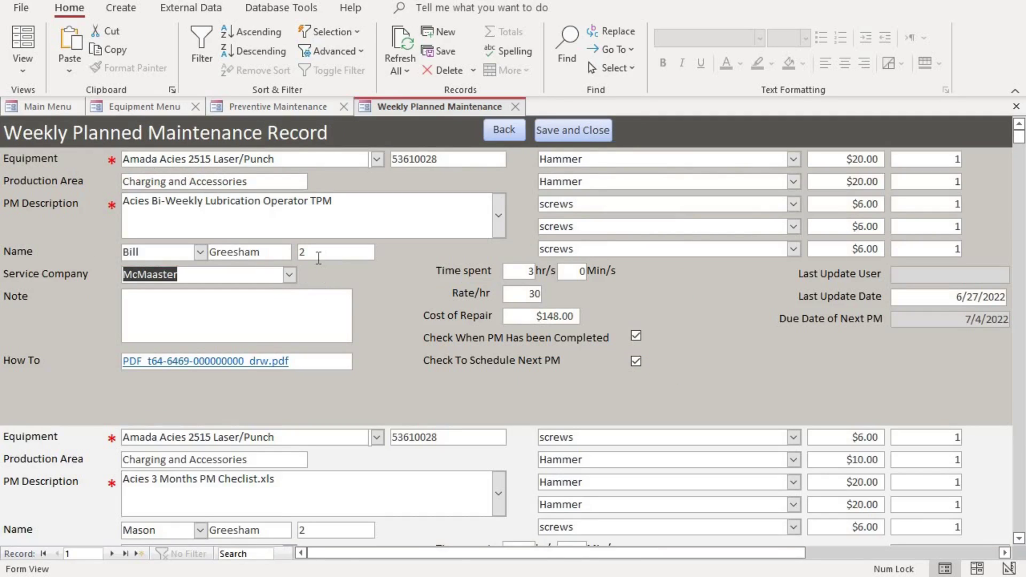
scroll(318, 258, "down", 4)
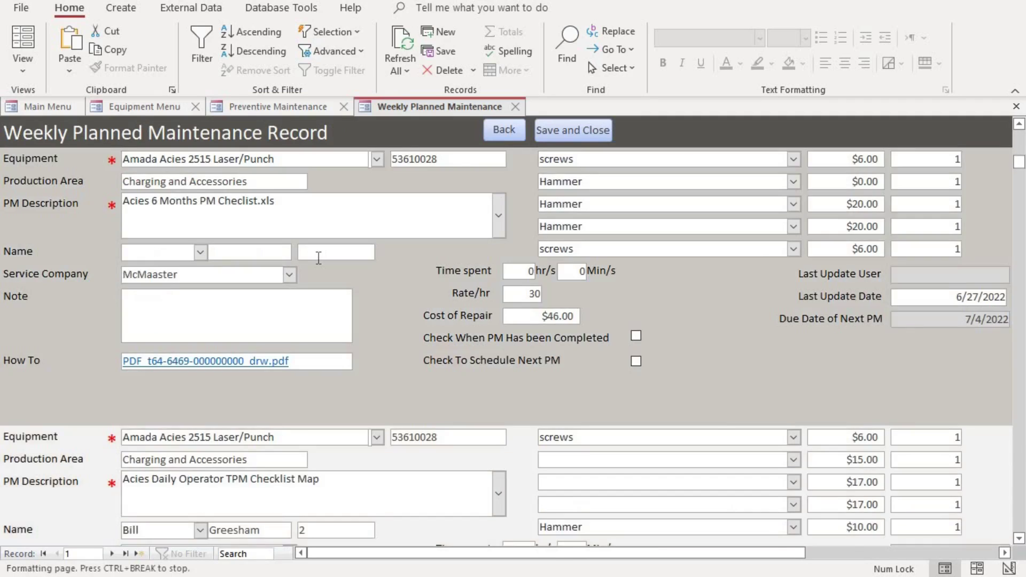
scroll(319, 258, "down", 1)
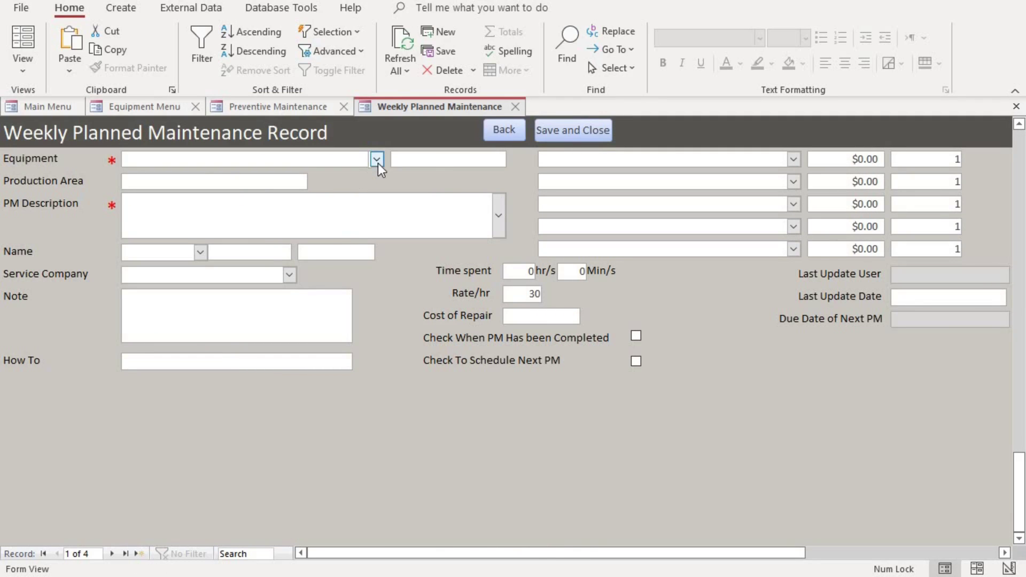
Choose Amada Acies 2515 Laser/Punch as equipment, auto-filling serial 53610028, then view the PM Description list.
left_click(377, 159)
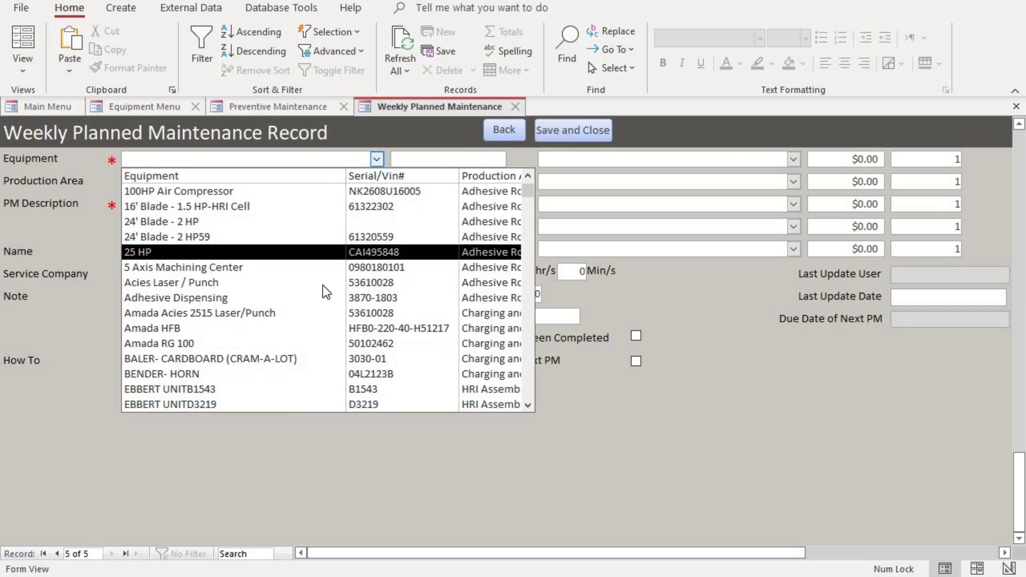
scroll(326, 291, "down", 8)
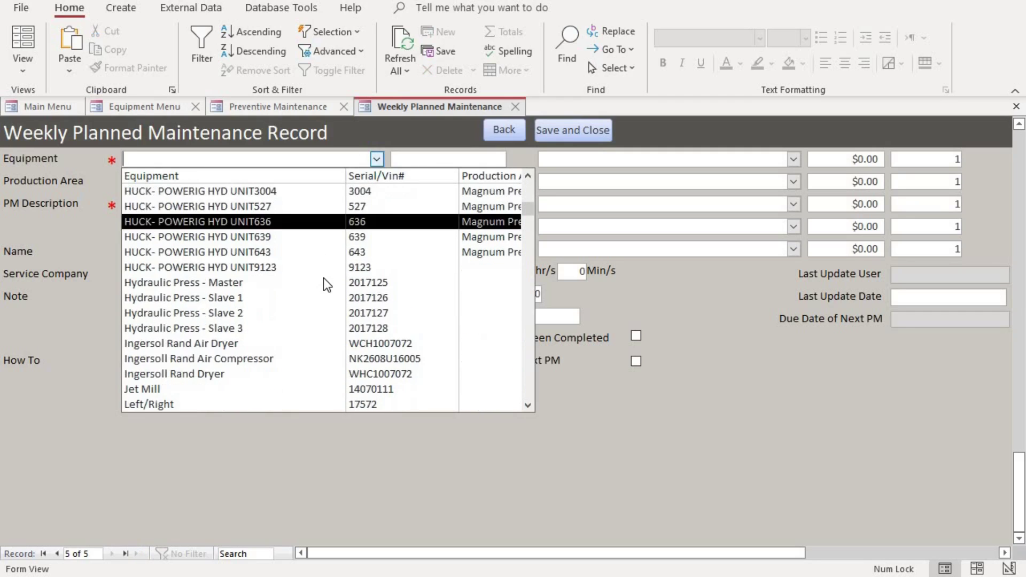
scroll(324, 278, "down", 2)
scroll(326, 271, "up", 2)
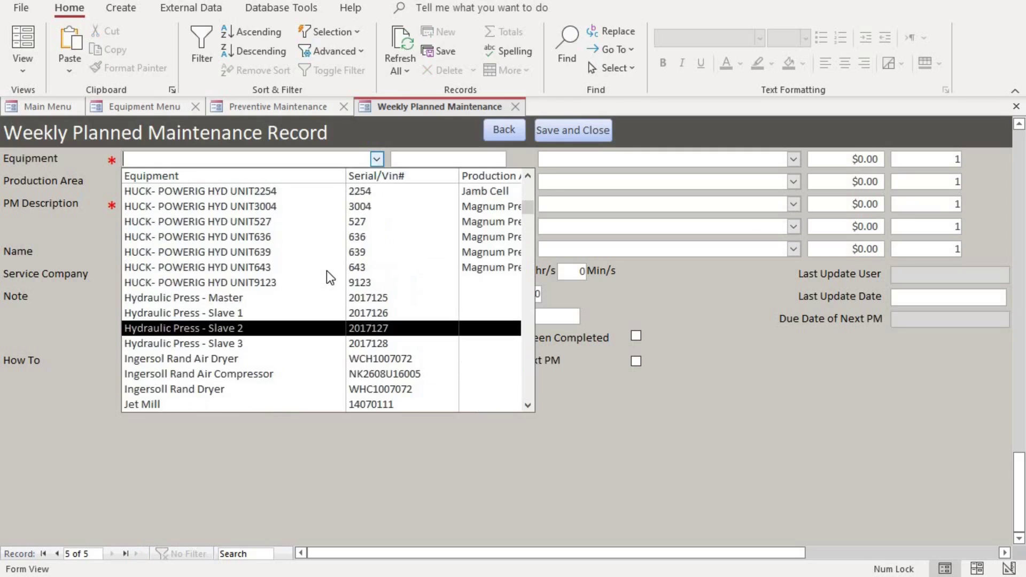
scroll(326, 270, "up", 6)
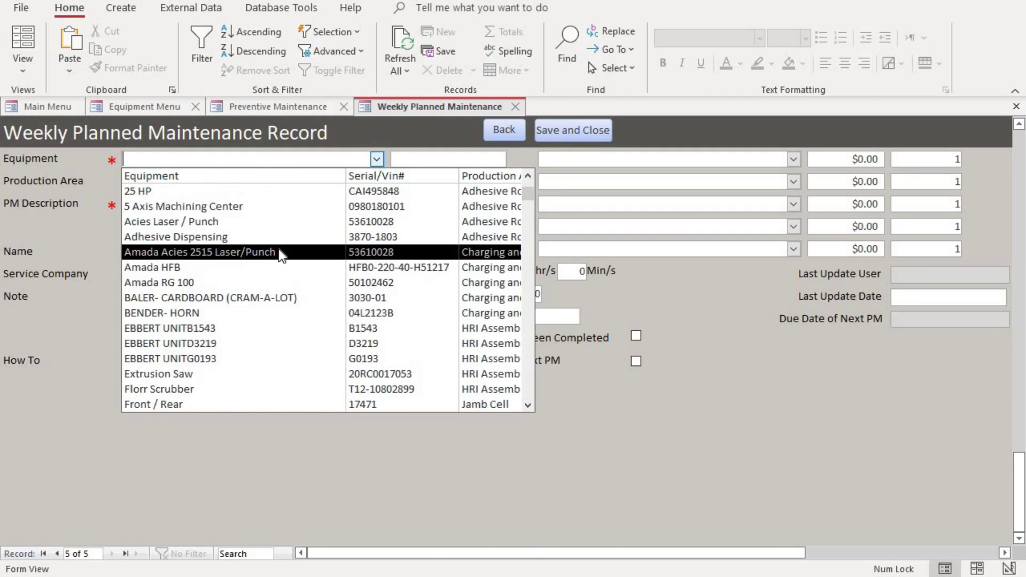
left_click(281, 253)
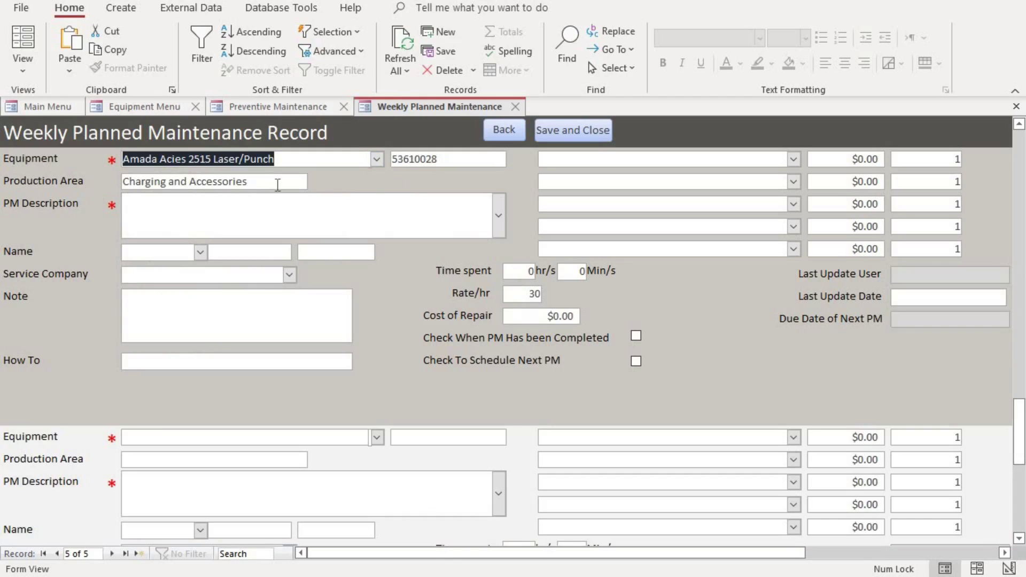
left_click(499, 224)
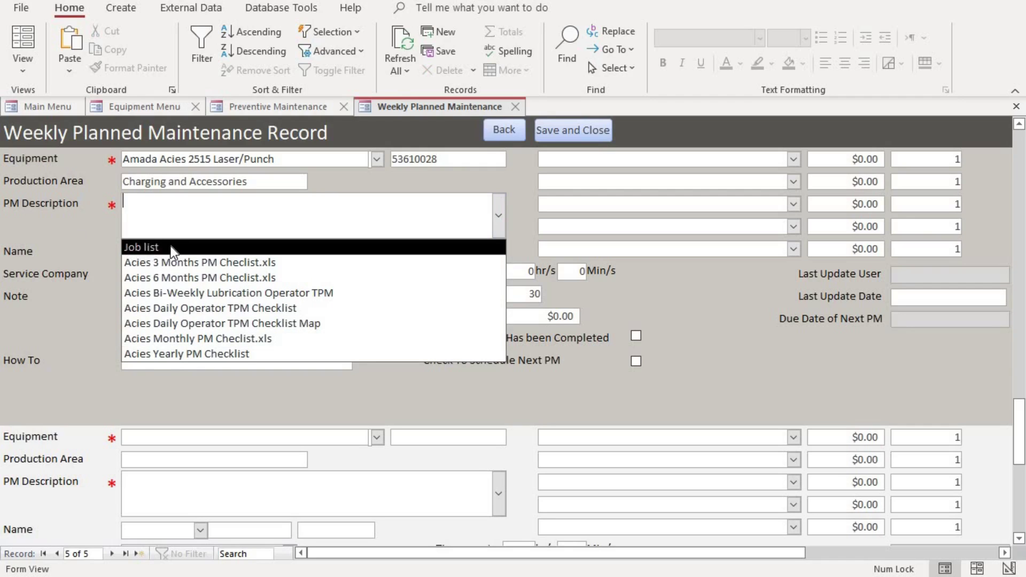
left_click(257, 108)
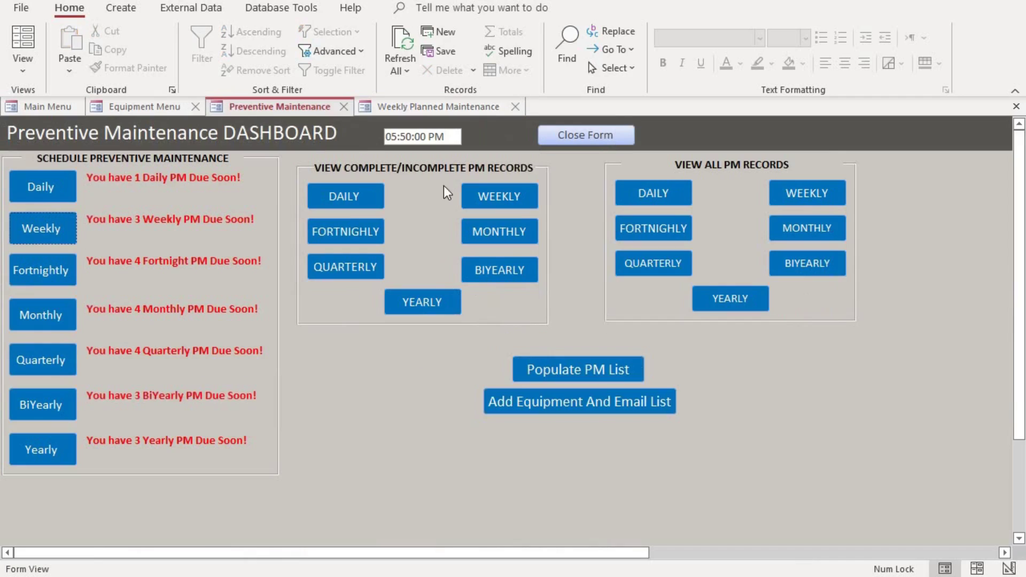
left_click(613, 370)
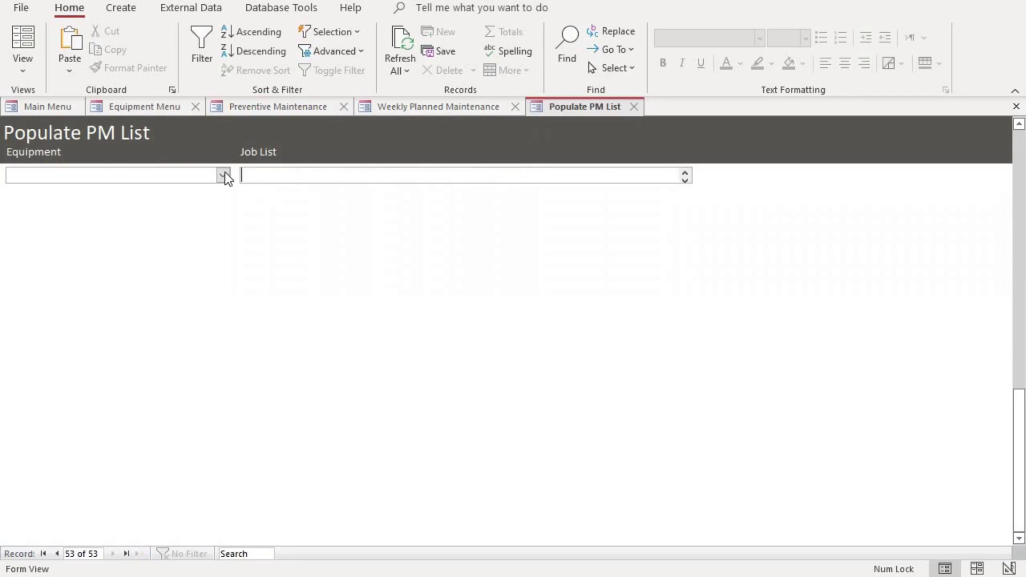
scroll(313, 267, "up", 5)
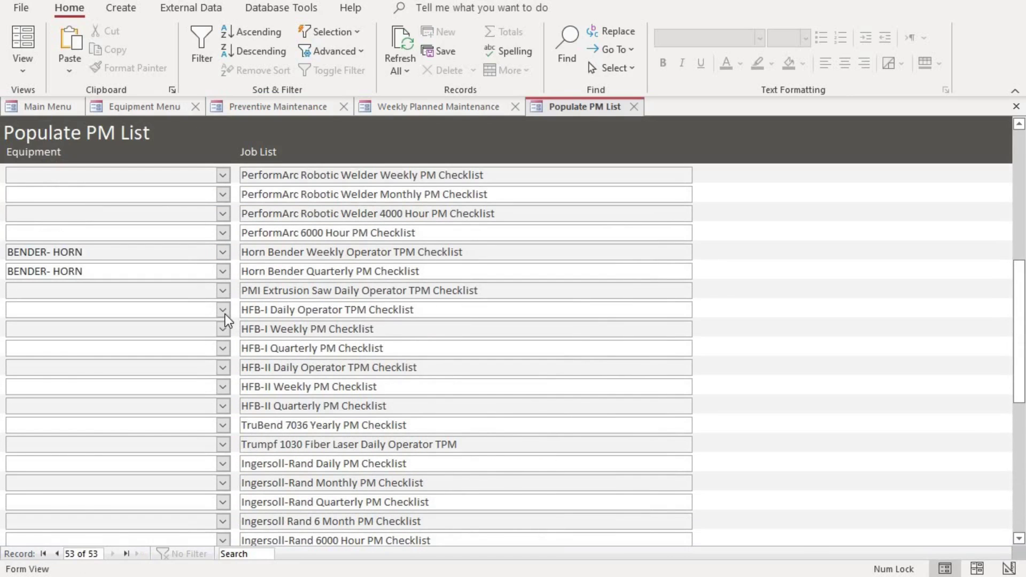
left_click(225, 312)
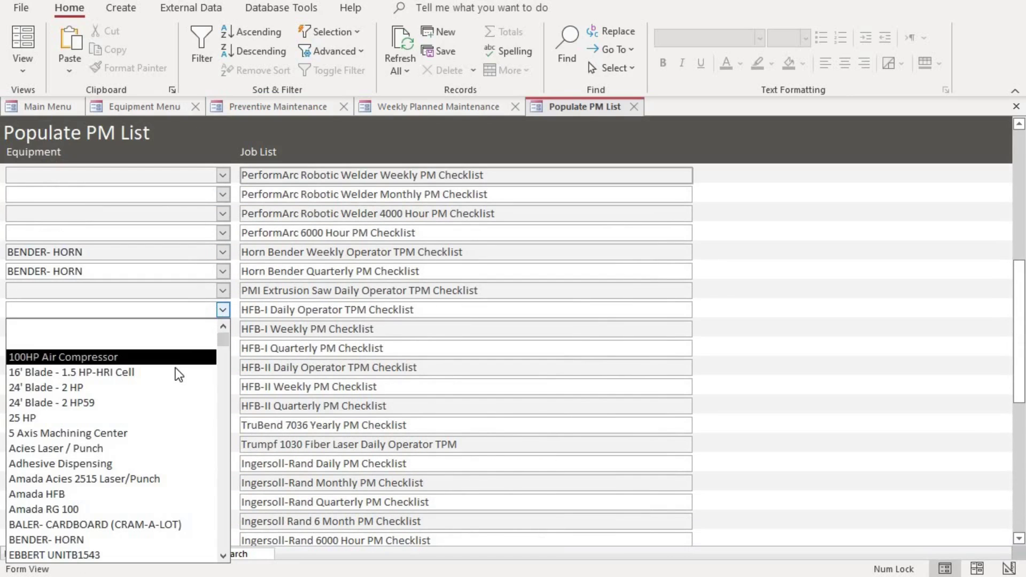
left_click(387, 303)
scroll(387, 303, "down", 2)
scroll(387, 303, "down", 7)
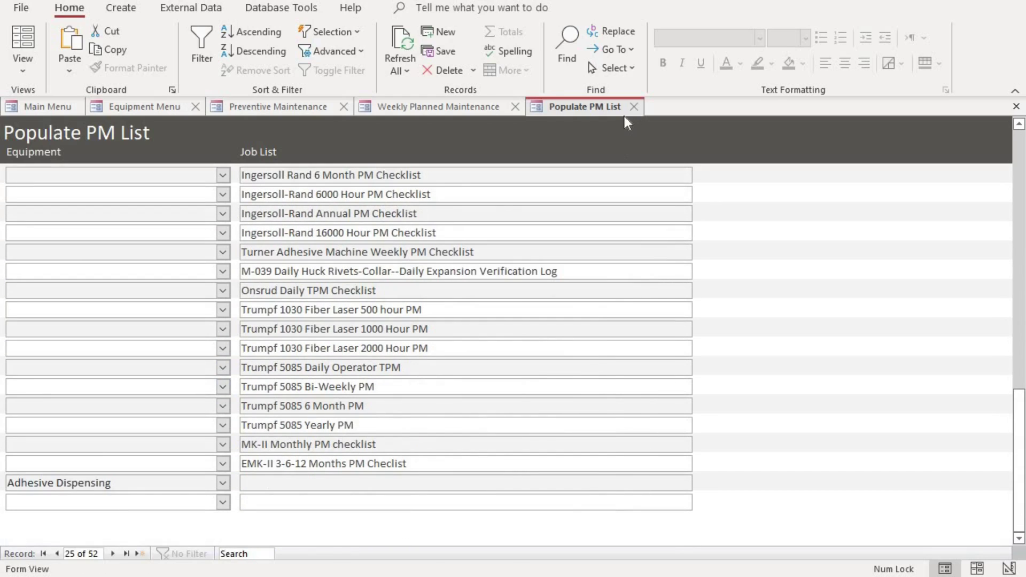
key("ctrl+w")
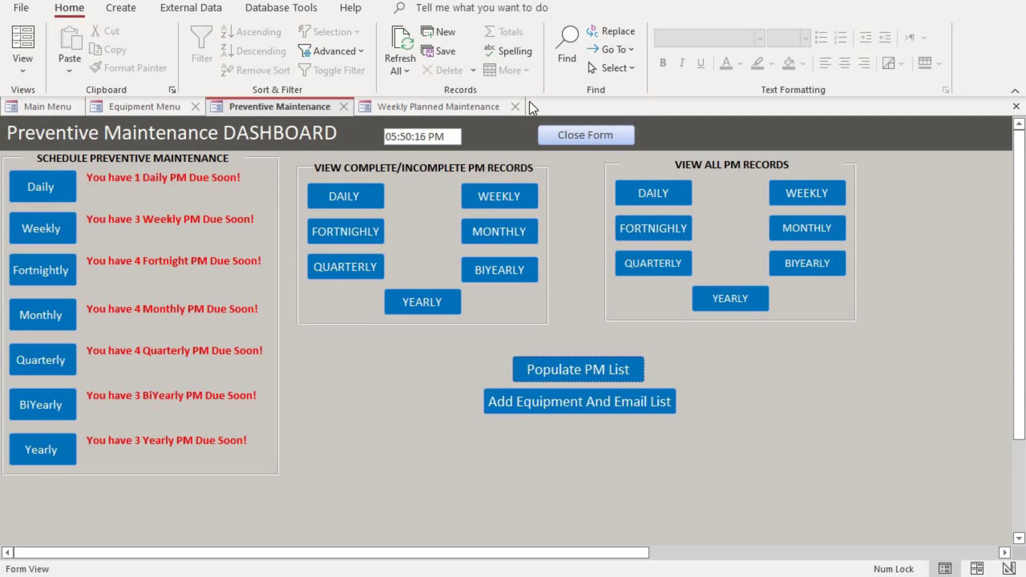
Set PM Description to Acies Bi-Weekly Lubrication Operator TPM, pick a technician, and choose McMaaster as service company.
left_click(374, 109)
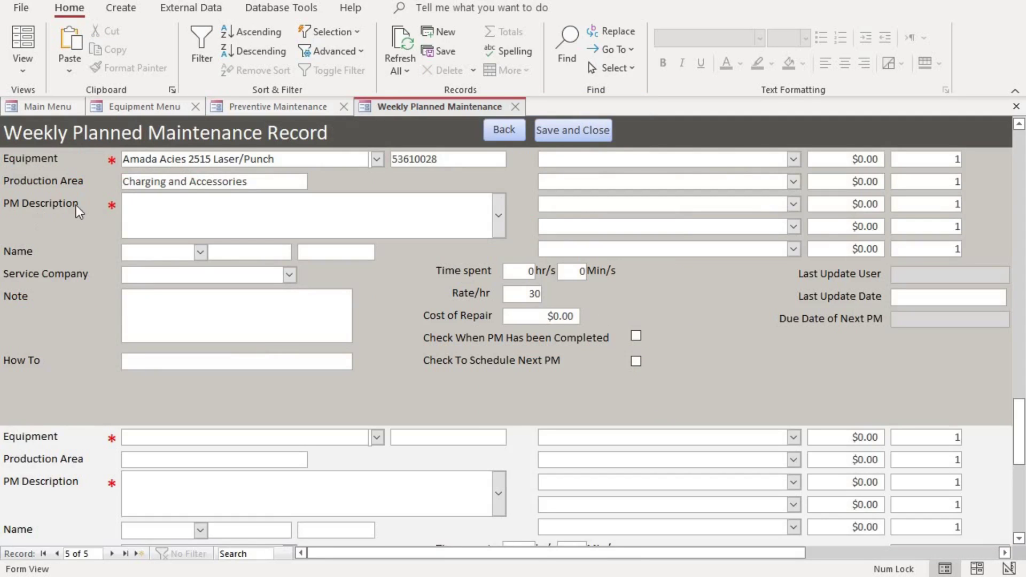
left_click(499, 214)
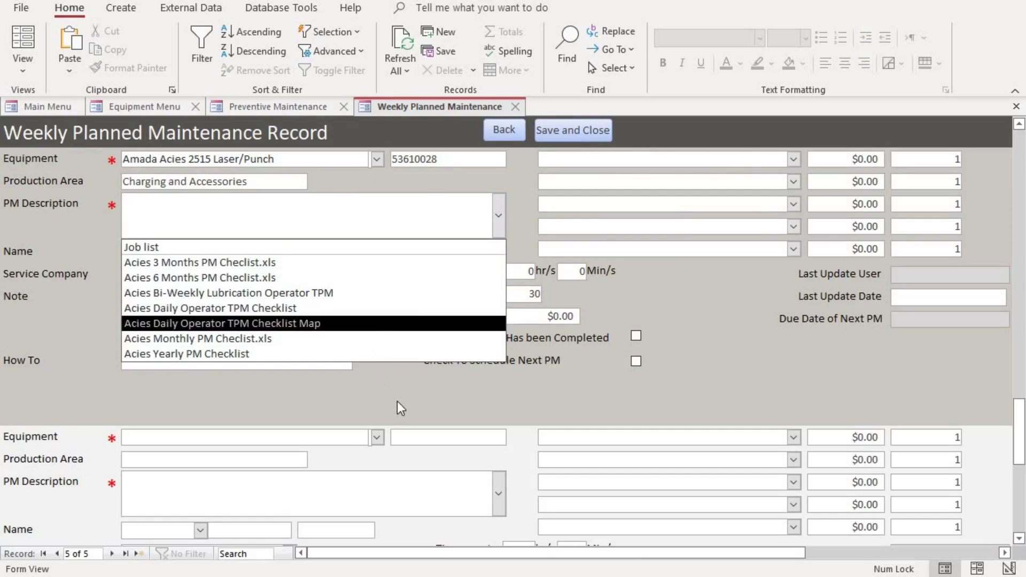
left_click(203, 293)
left_click(200, 252)
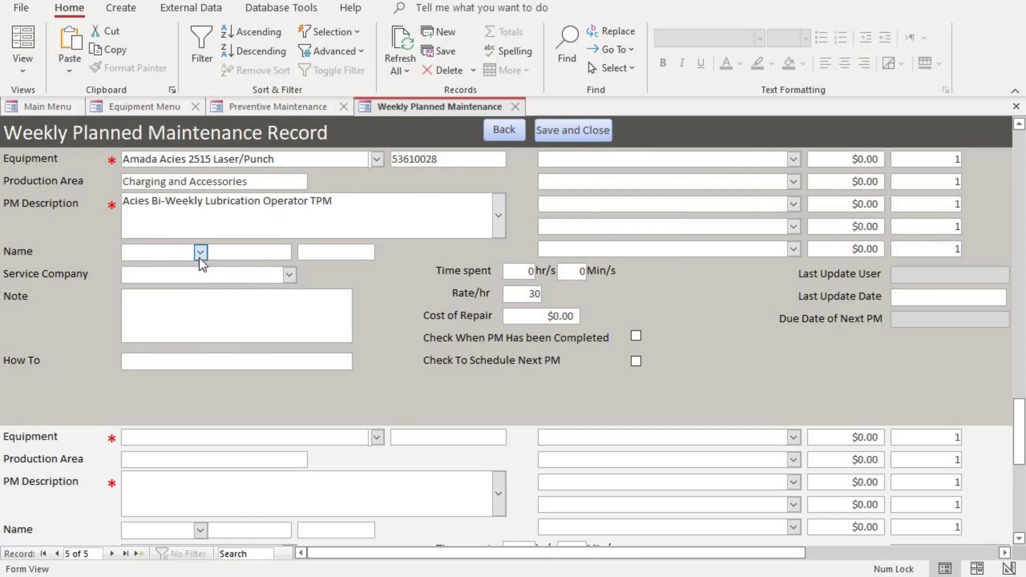
left_click(198, 296)
left_click(289, 276)
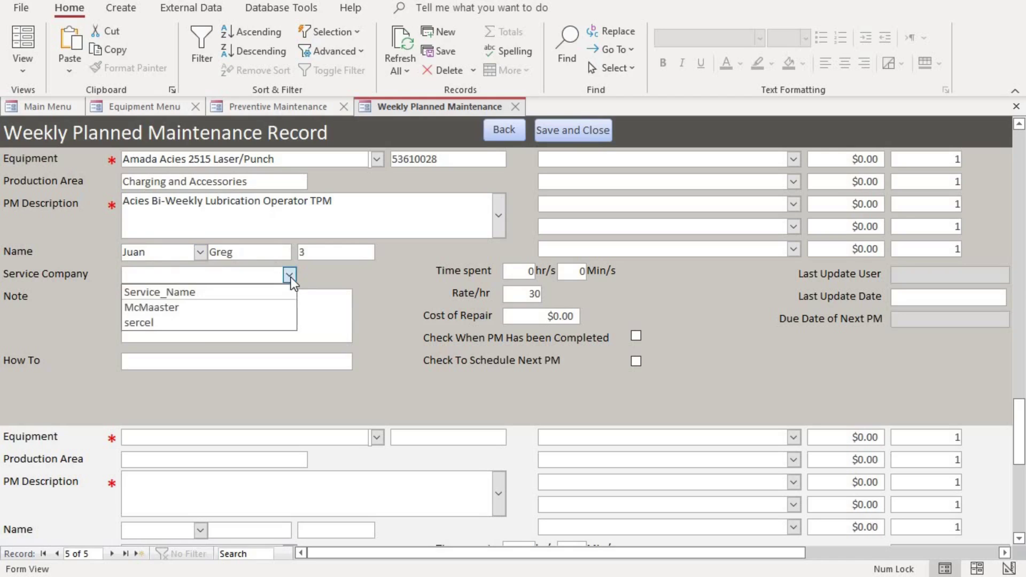
left_click(261, 313)
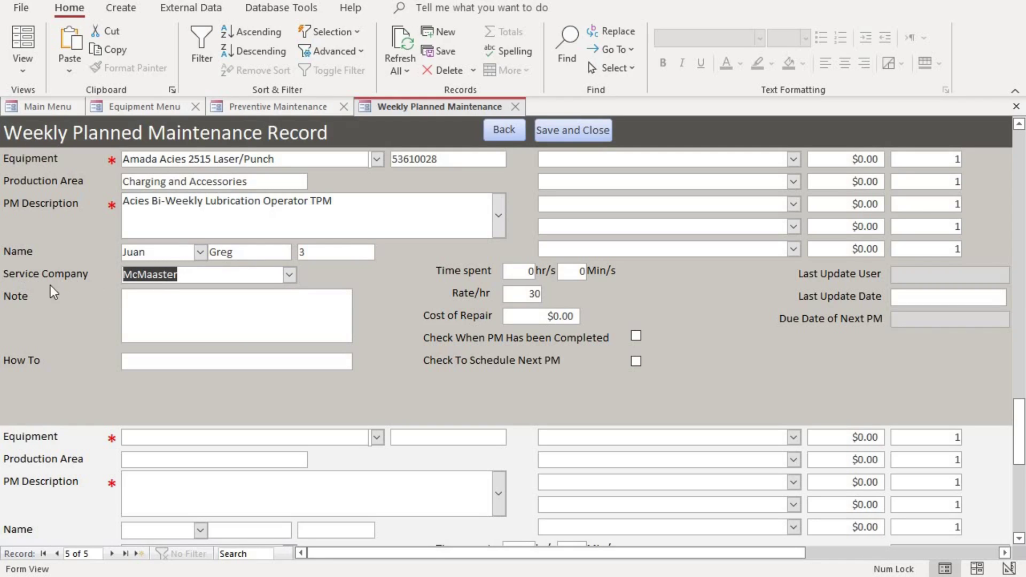
Open the Vendors list via Main Menu > Site Maintenance.
left_click(40, 108)
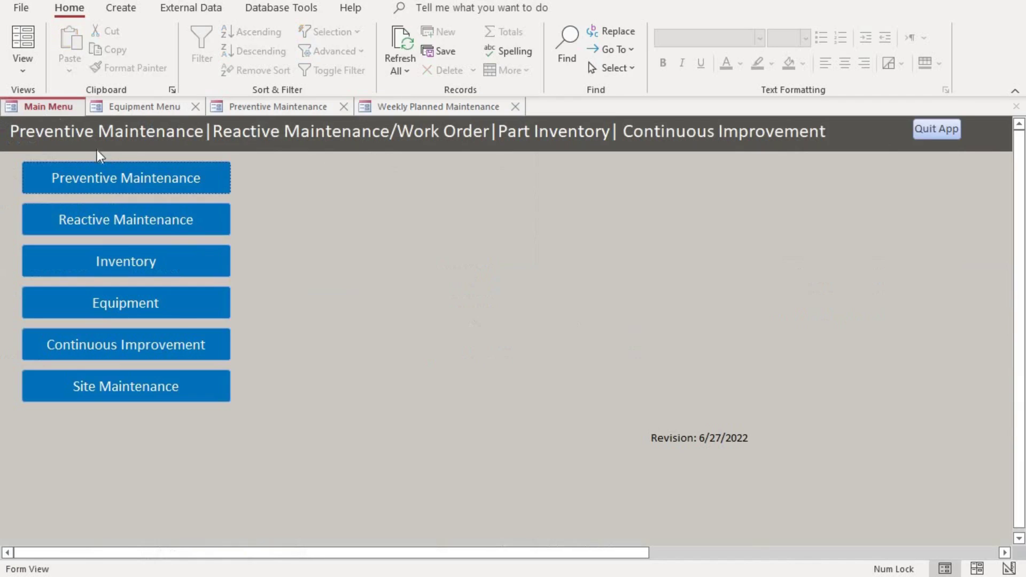
left_click(127, 384)
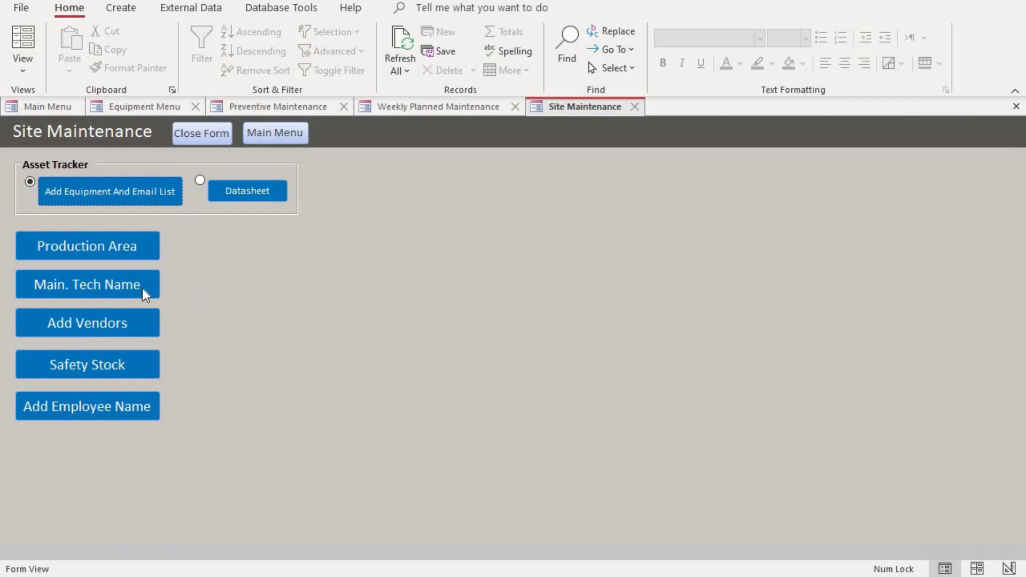
left_click(101, 319)
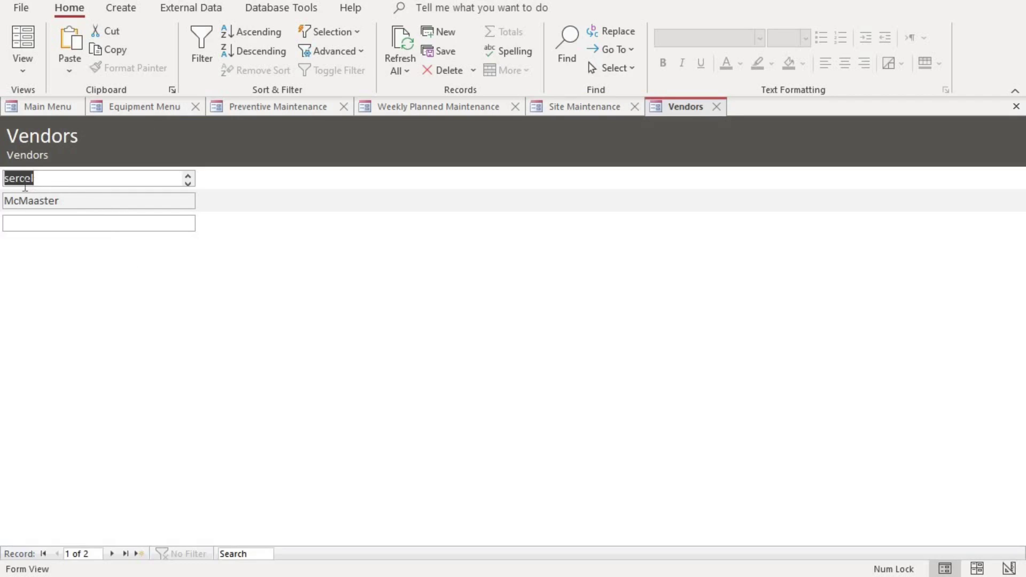
Close the Vendors and Site Maintenance forms to return to the Main Menu.
left_click(719, 108)
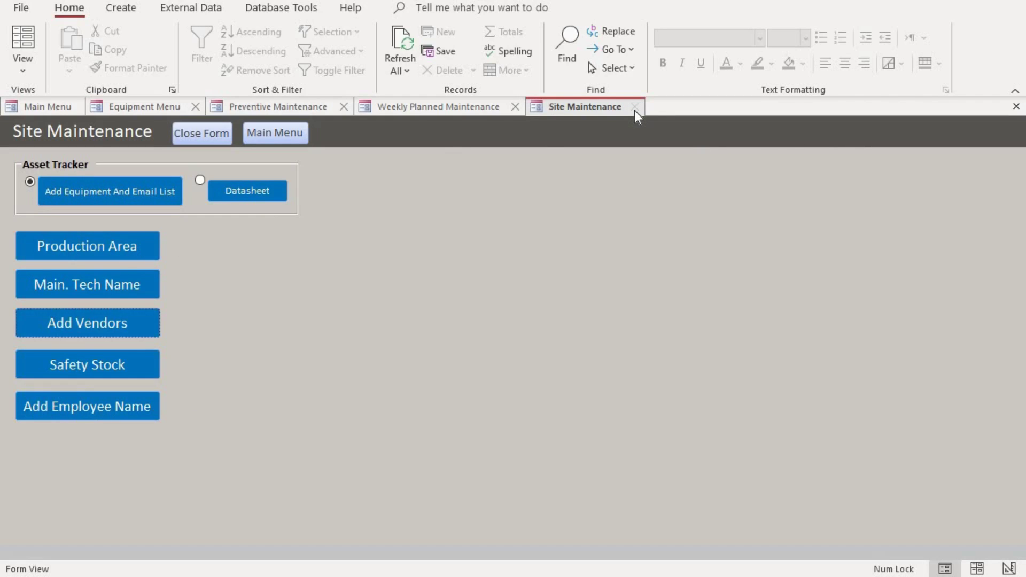
left_click(201, 133)
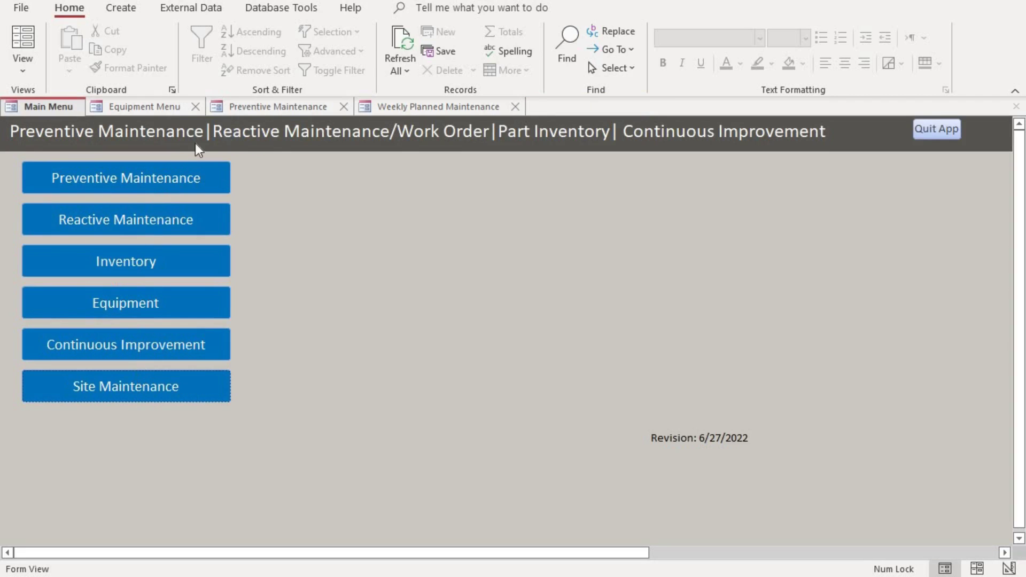
Return to the Weekly Planned Maintenance record 5 of 5 and move from Note into the How To field.
left_click(419, 108)
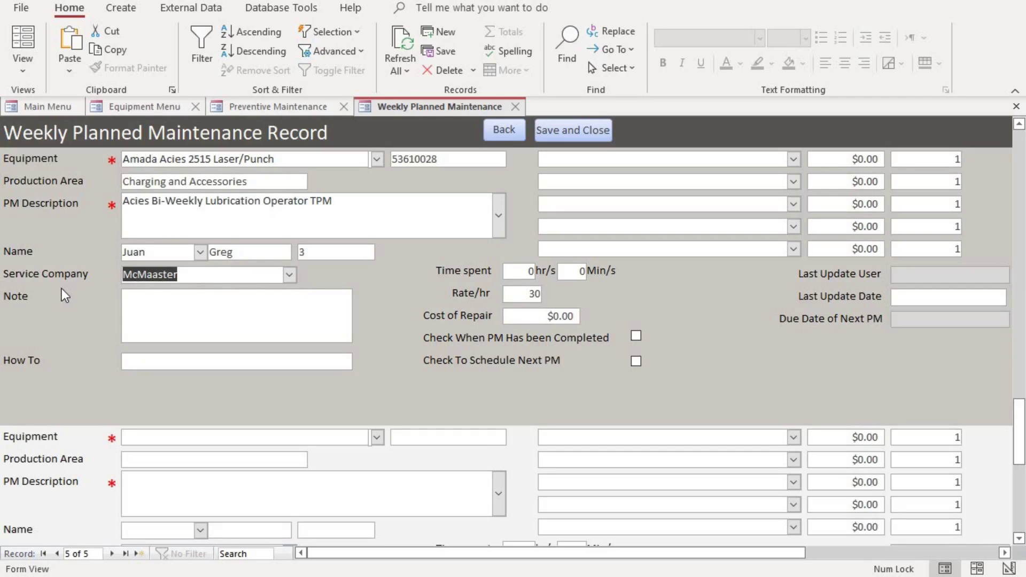
left_click(169, 298)
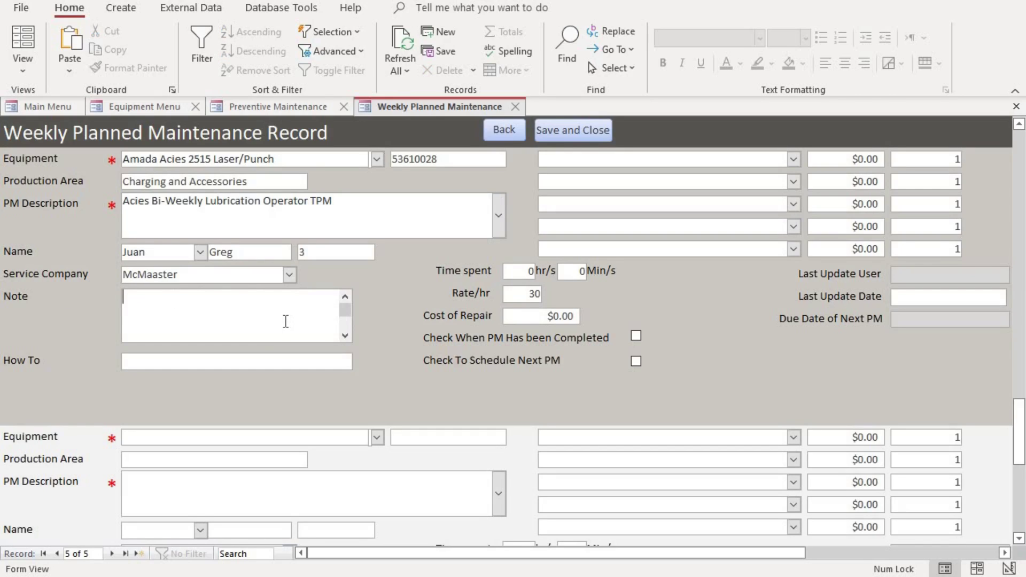
left_click(243, 362)
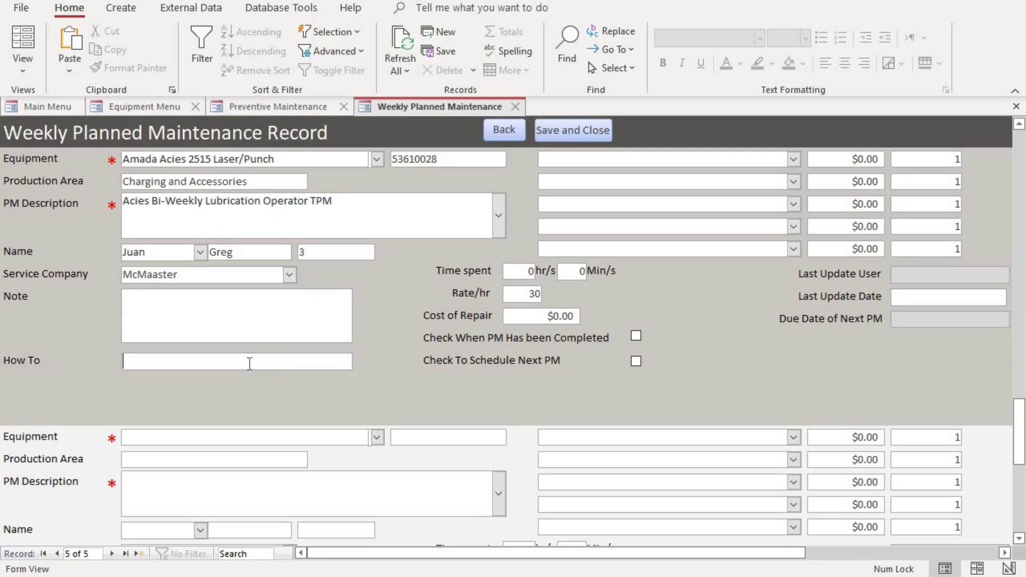
right_click(248, 363)
mouse_move(311, 327)
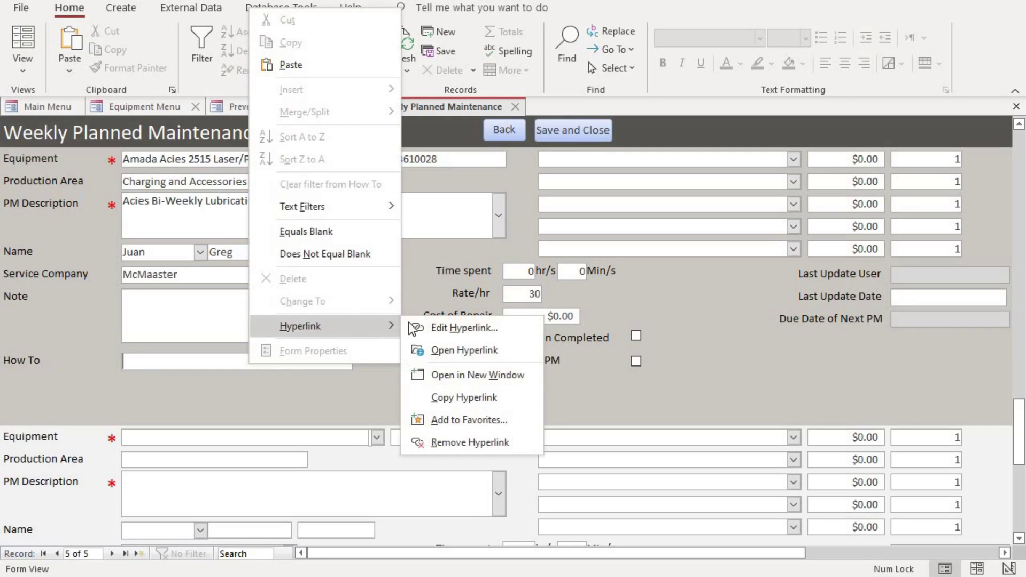
left_click(455, 327)
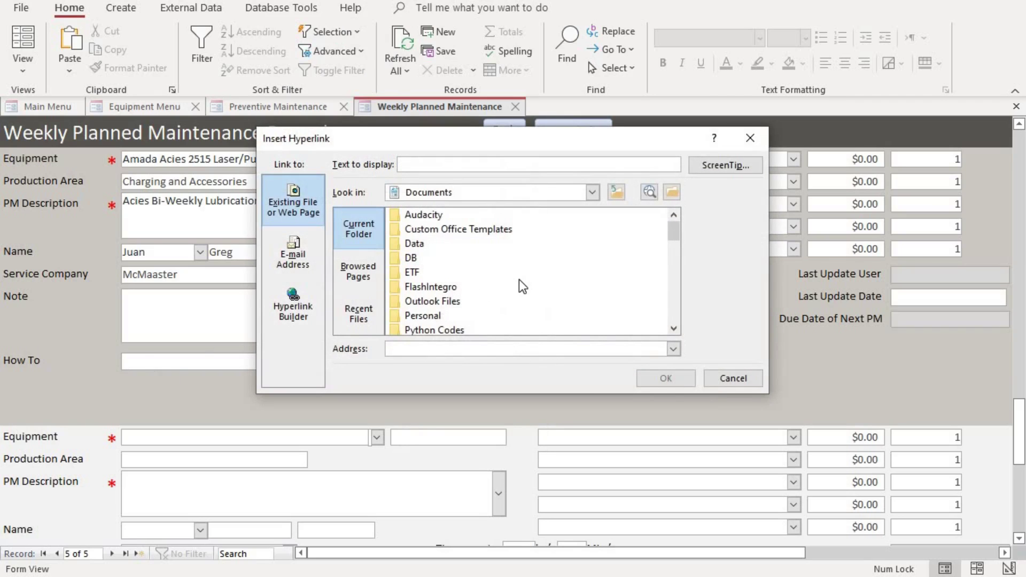
scroll(519, 281, "down", 5)
scroll(519, 280, "up", 2)
scroll(518, 280, "down", 1)
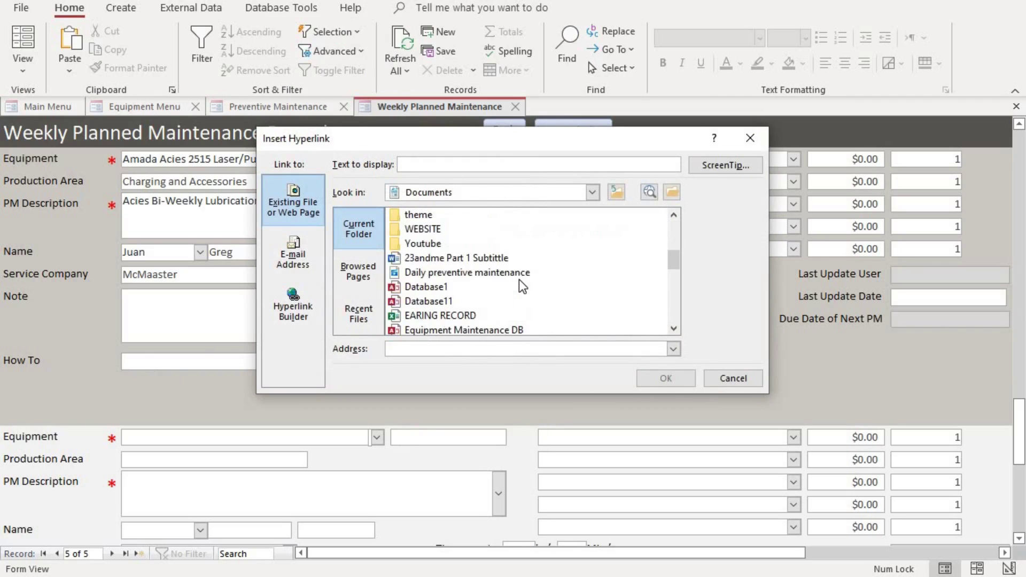
scroll(519, 280, "down", 1)
scroll(524, 261, "down", 3)
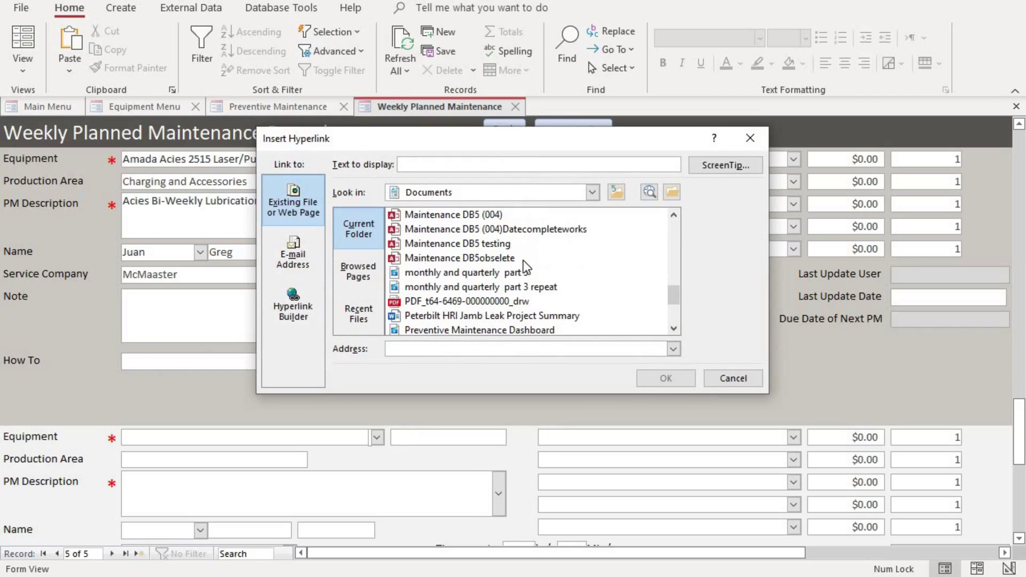
left_click(527, 302)
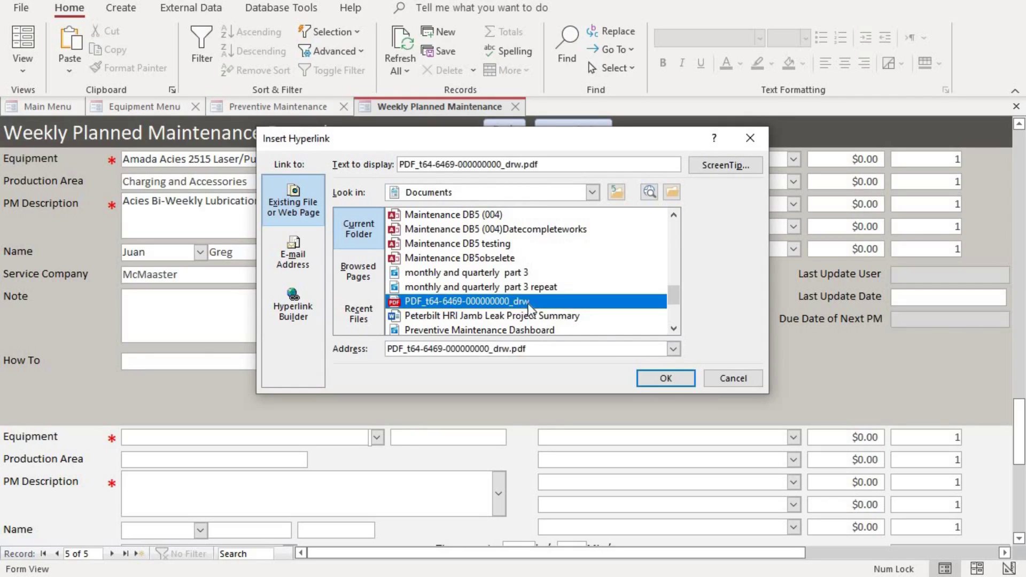
left_click(663, 376)
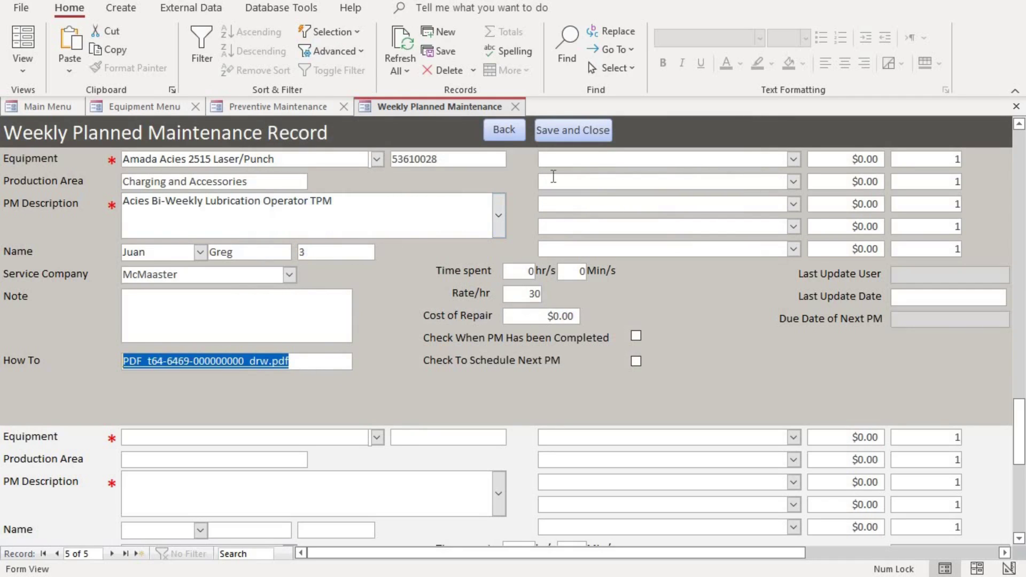
Fill the three parts slots with Hammer, screws and Hammer.
left_click(794, 160)
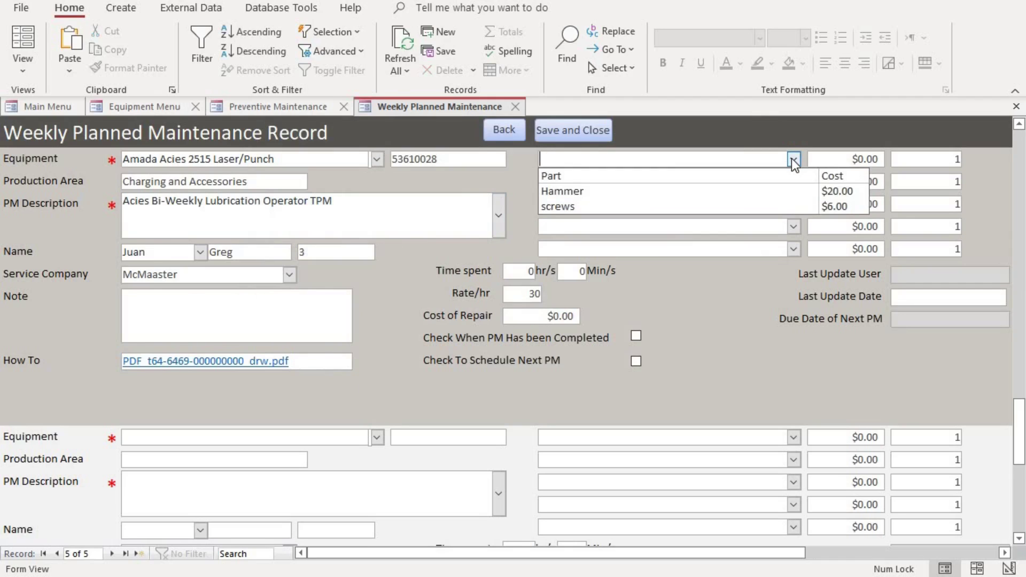
left_click(780, 193)
left_click(794, 182)
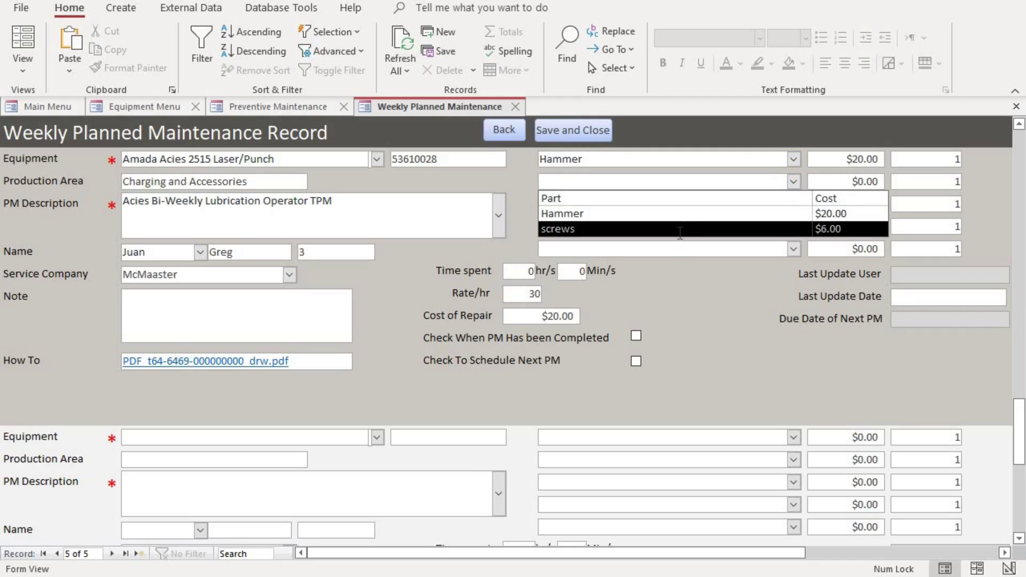
left_click(680, 230)
left_click(794, 204)
left_click(797, 238)
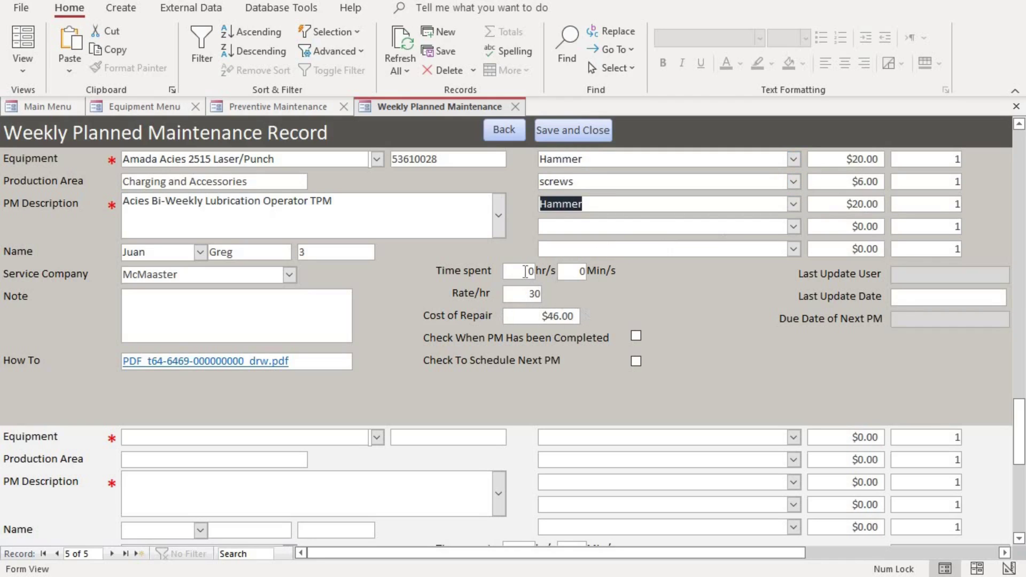
Set Time spent to 2 hrs, raising Cost of Repair to $106.00 at 30/hr.
left_click(520, 271)
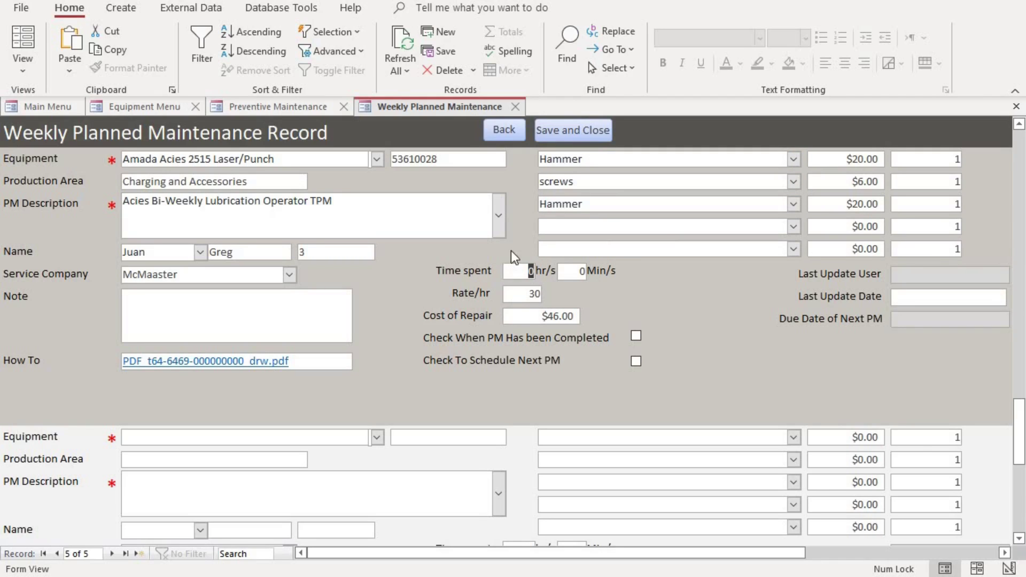
type("2")
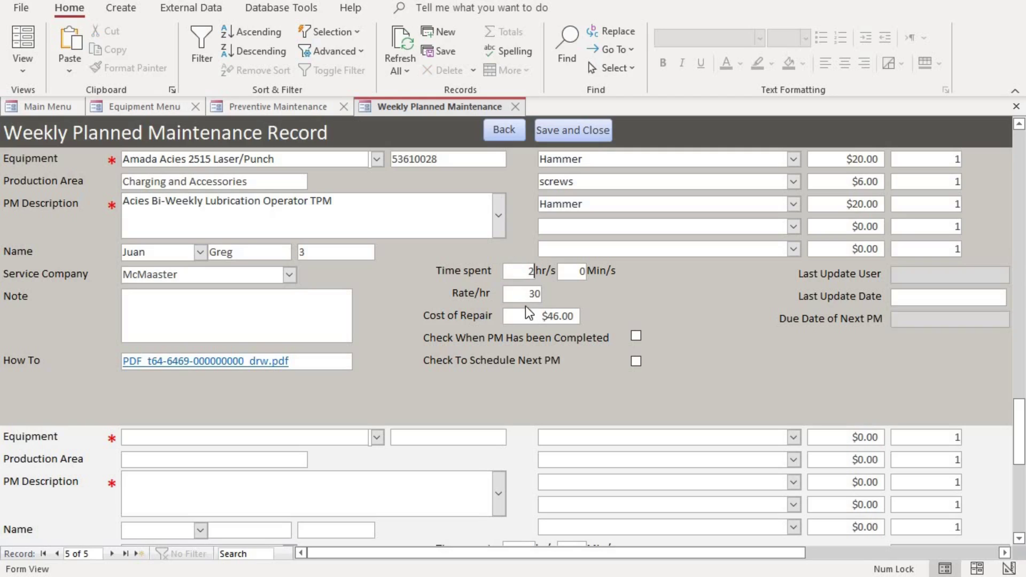
left_click(529, 294)
left_click_drag(513, 293, 588, 308)
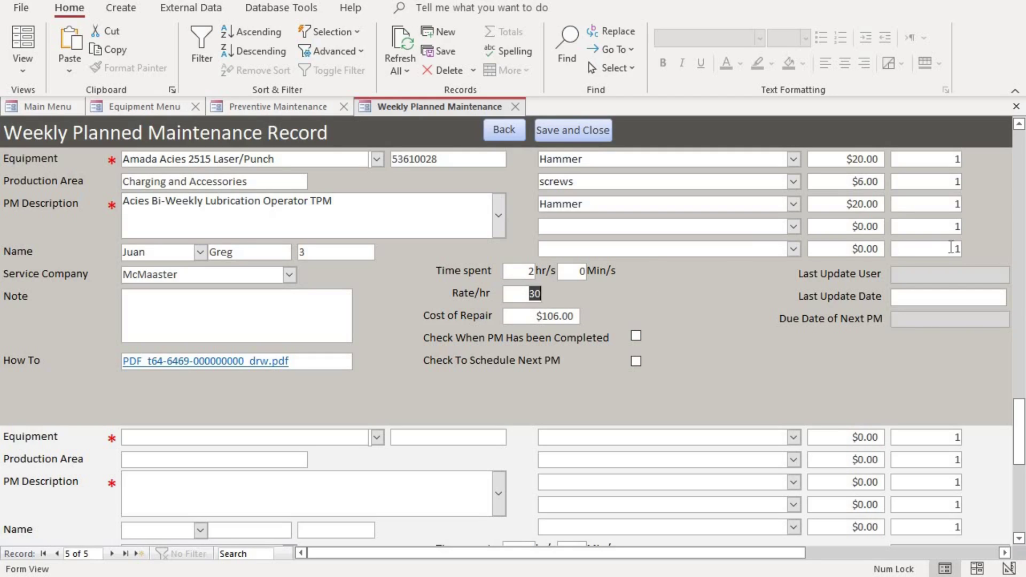
left_click(952, 297)
left_click(1007, 553)
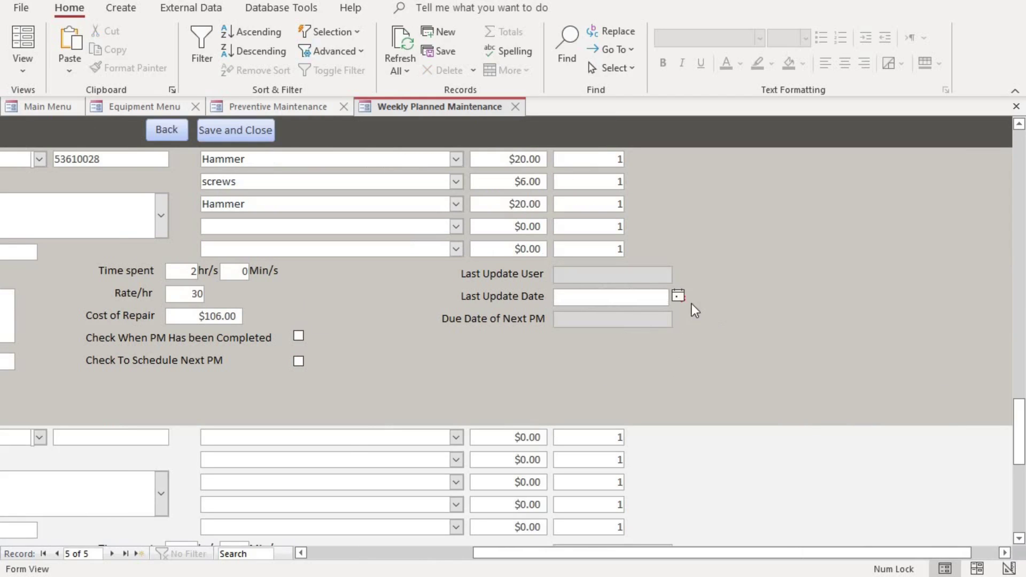
Pick 6/27/2022 as Last Update Date so Due Date of Next PM becomes 7/4/2022.
left_click(676, 297)
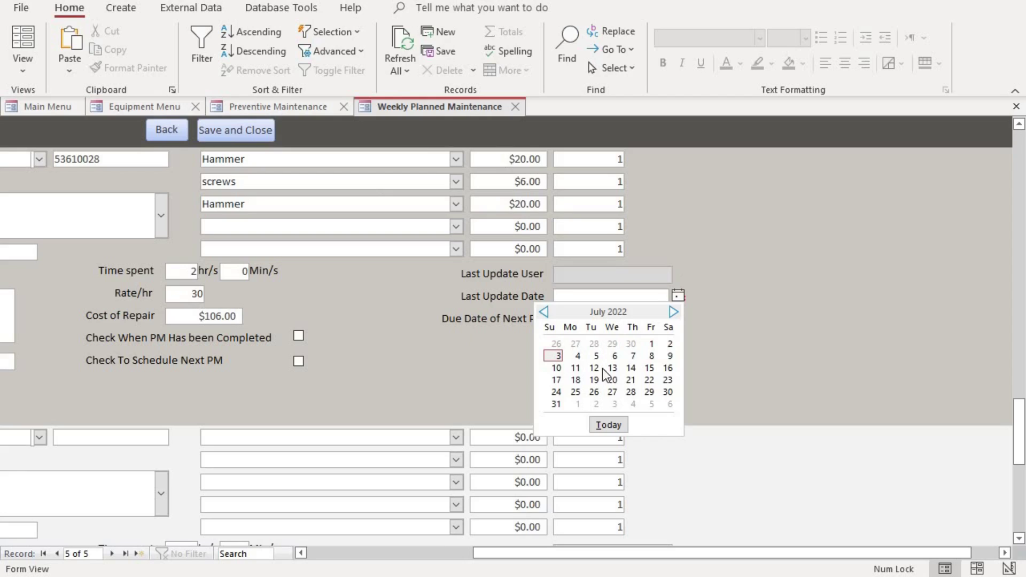
left_click(576, 344)
left_click(659, 319)
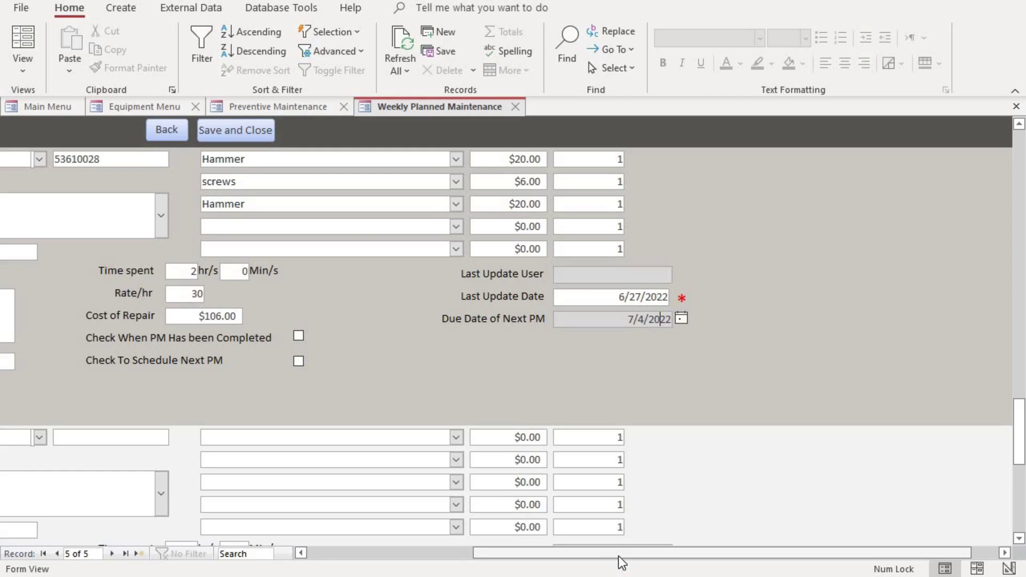
left_click_drag(618, 556, 407, 557)
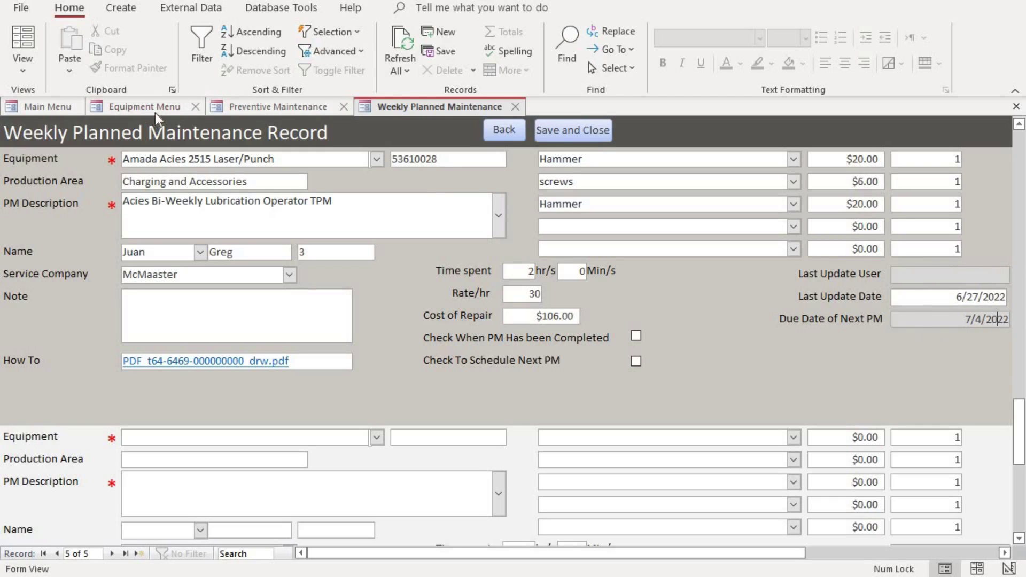
Close the weekly maintenance record and reopen the Preventive Maintenance dashboard showing 4 Weekly PMs due.
left_click(249, 105)
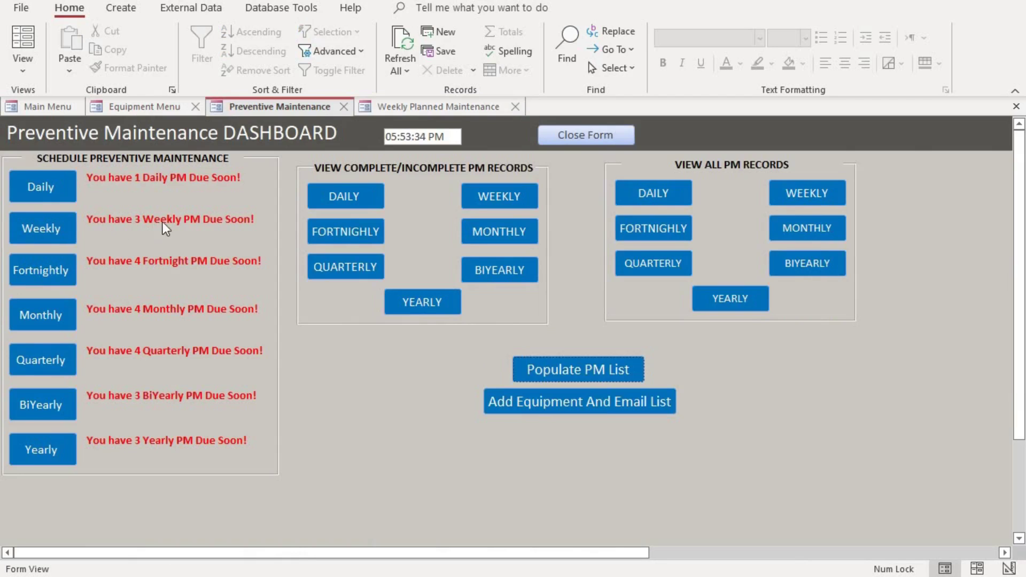
left_click(438, 106)
left_click(571, 137)
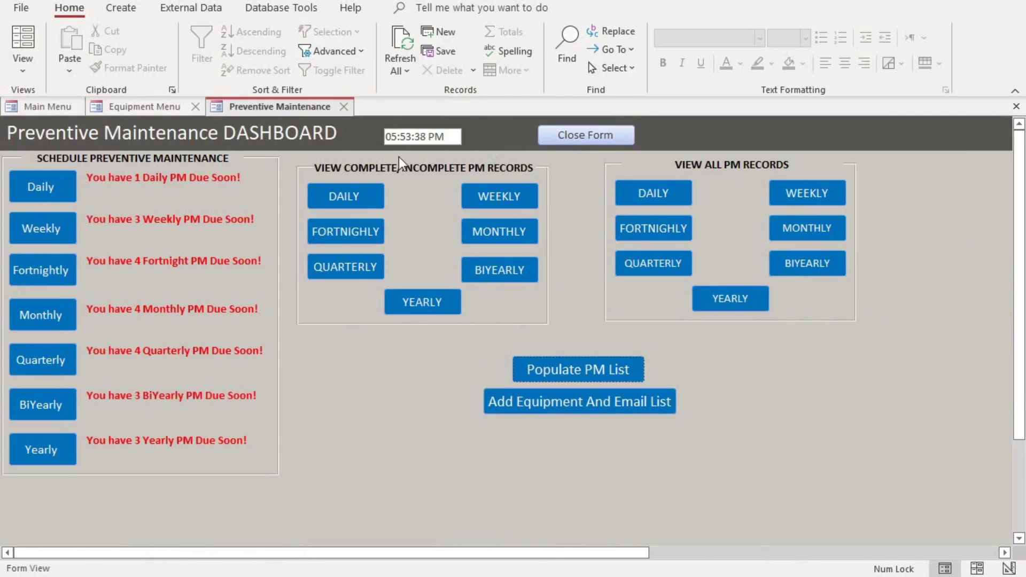
left_click(578, 140)
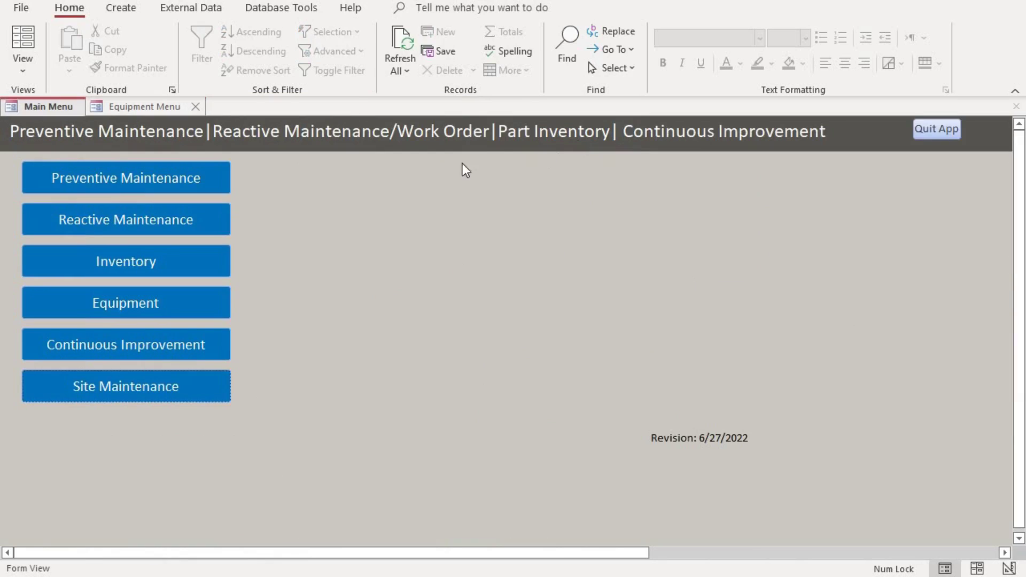
left_click(203, 173)
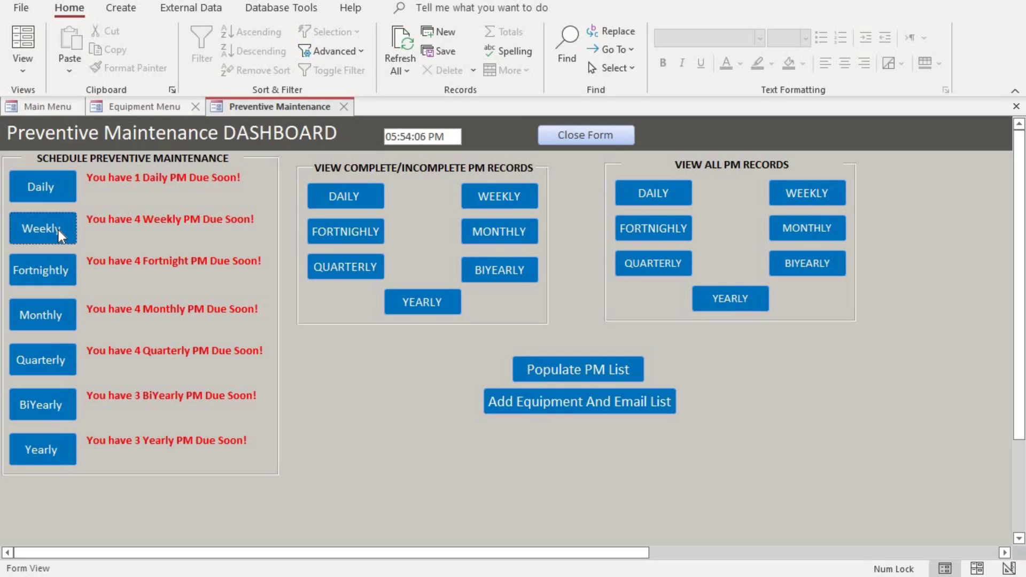
Open the due weekly PM and tick Completed and Check To Schedule Next PM.
left_click(58, 231)
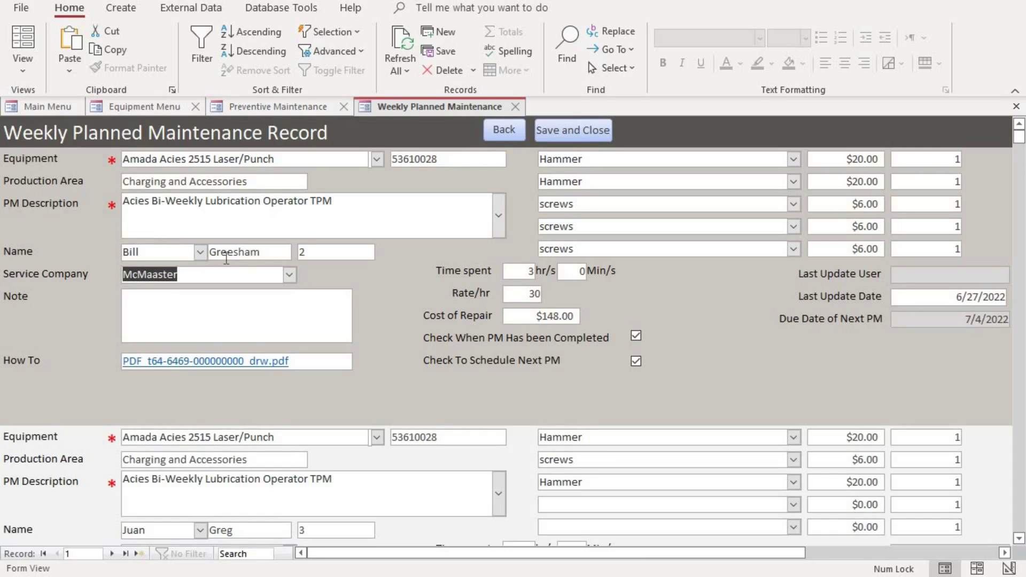
scroll(228, 255, "down", 5)
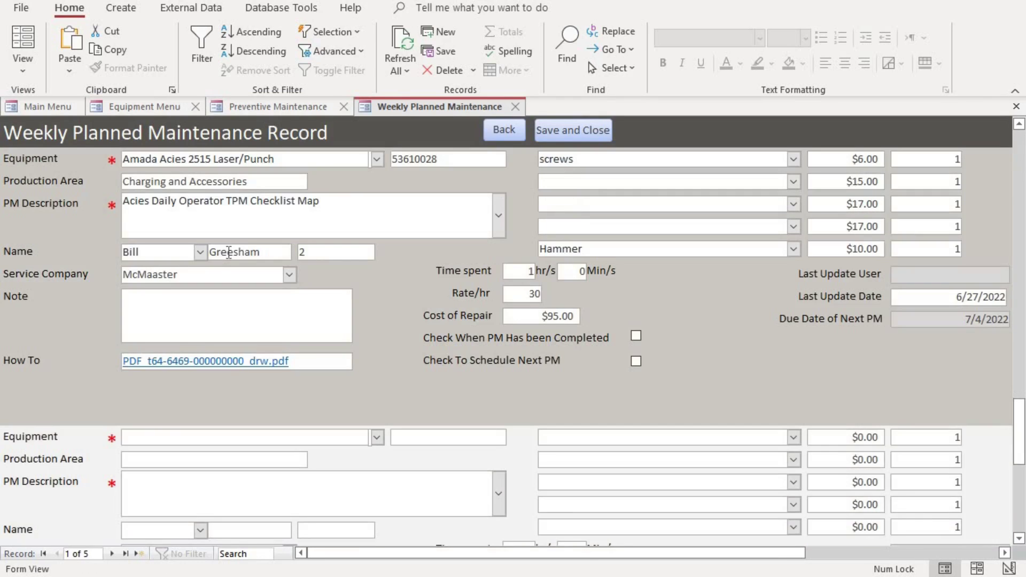
scroll(229, 252, "up", 2)
left_click(636, 336)
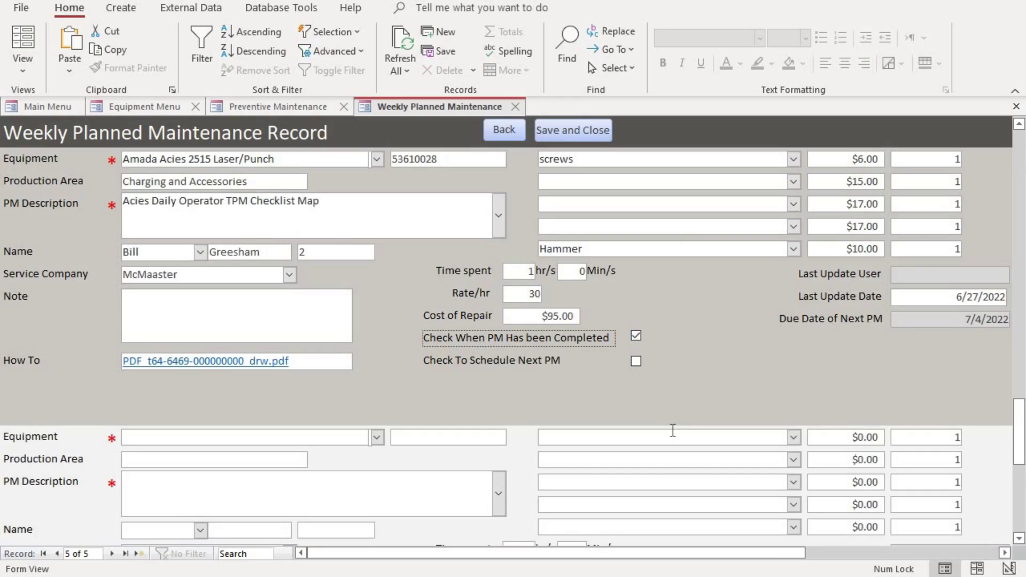
left_click(635, 362)
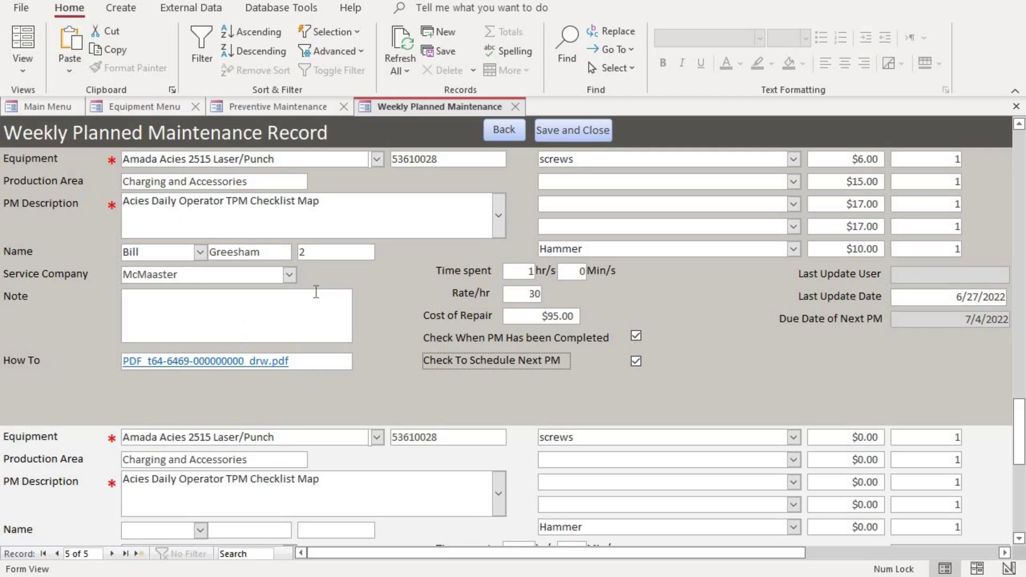
Save and close the completed weekly PM record.
scroll(371, 481, "down", 3)
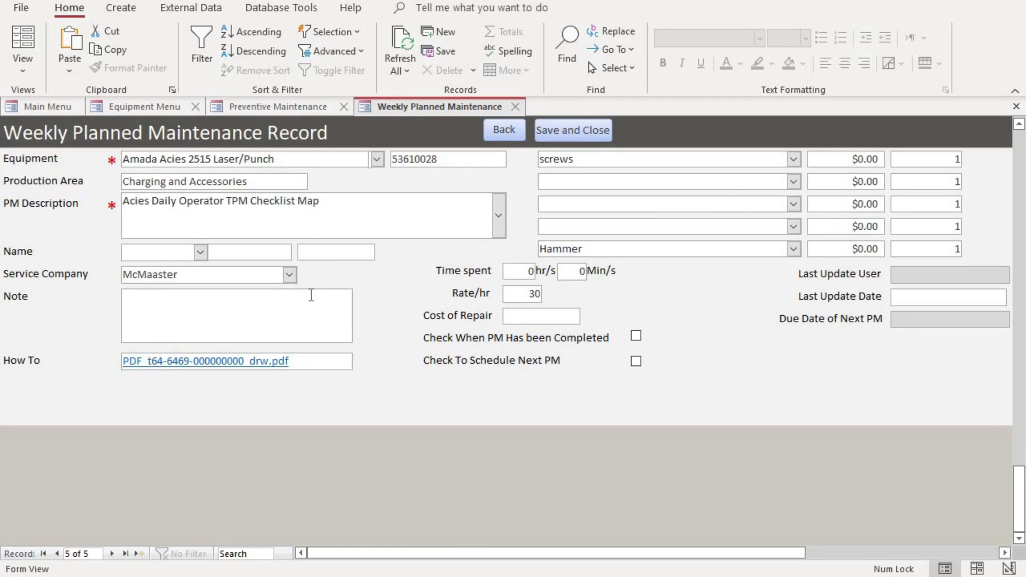
left_click(1004, 297)
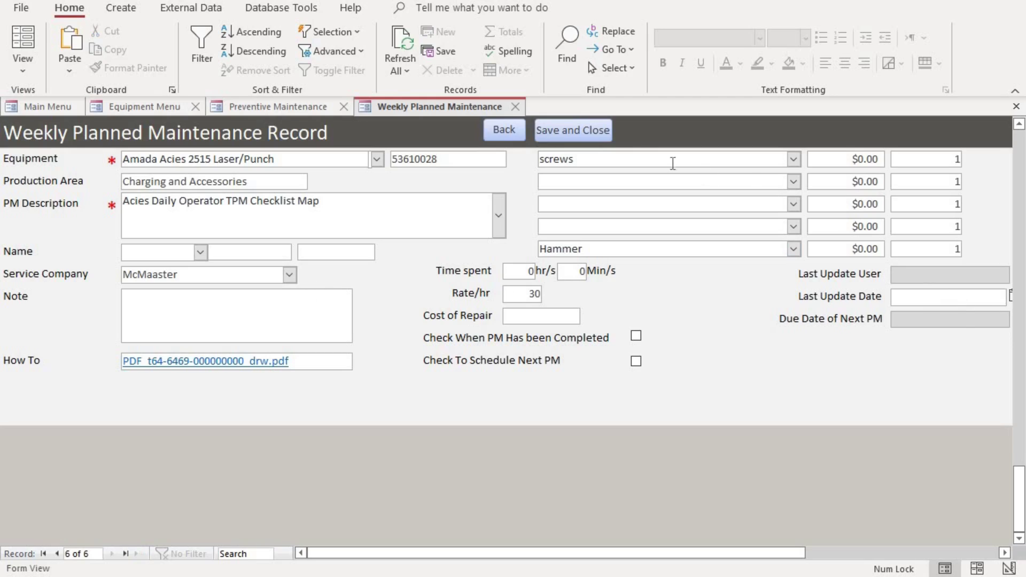
left_click(589, 134)
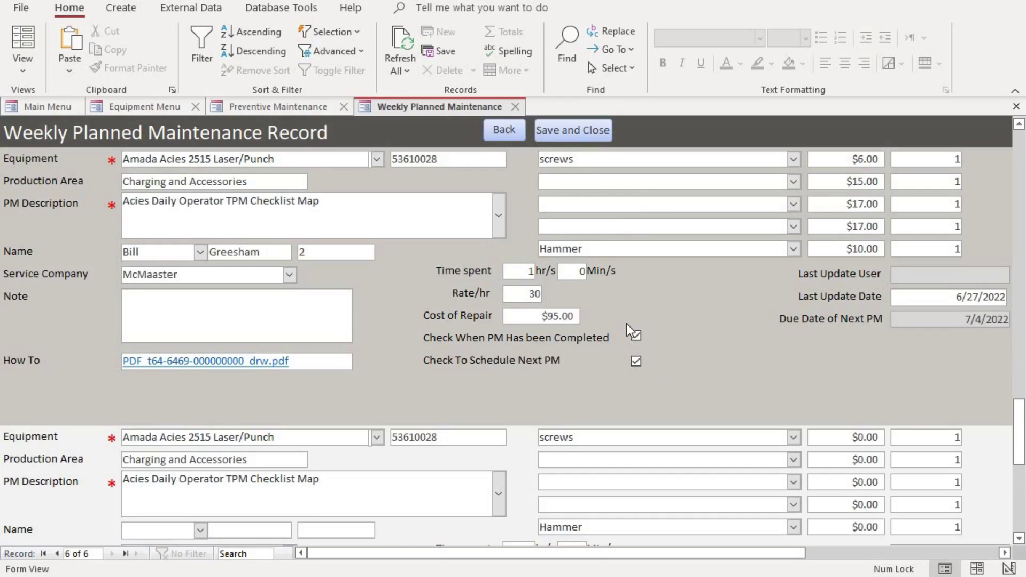
left_click(594, 132)
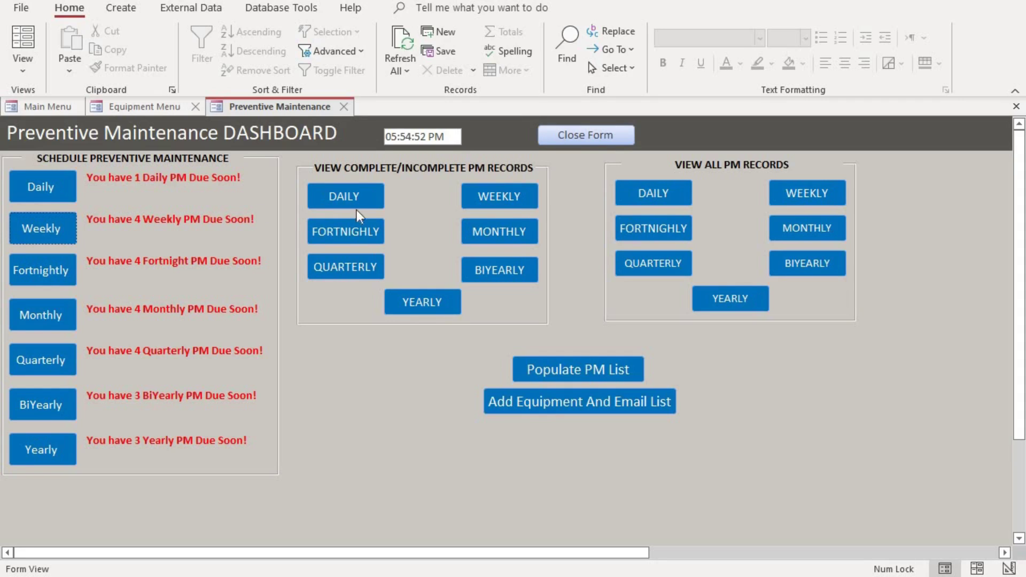
Reopen the Preventive Maintenance dashboard, now showing 3 Weekly PMs due, and switch to Outlook.
left_click(595, 140)
left_click(132, 182)
key("alt+Tab")
Read the Amada Acies 2515 PM reminder email due 7/4/2022, then minimize Outlook.
left_click(393, 187)
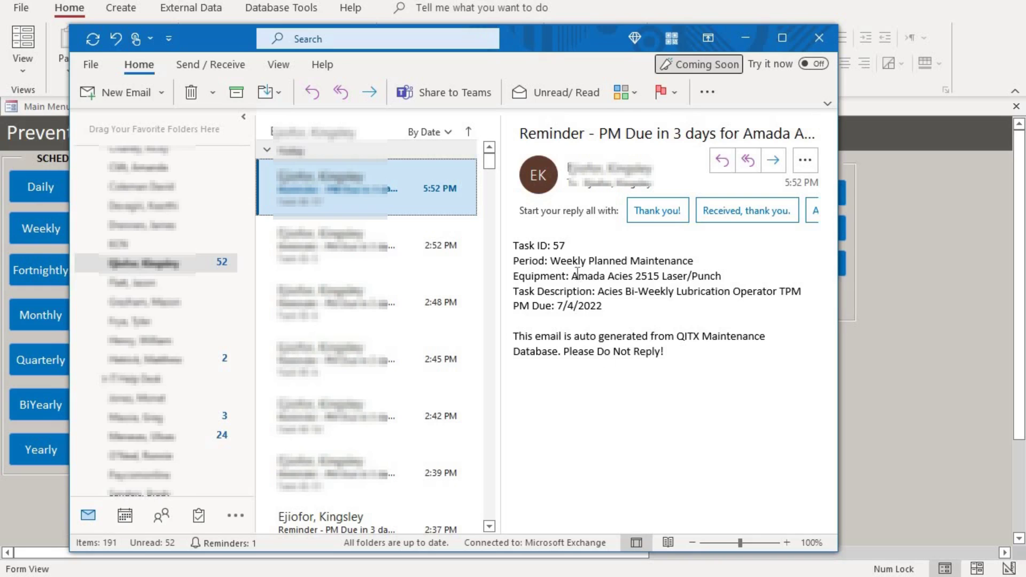
left_click(740, 41)
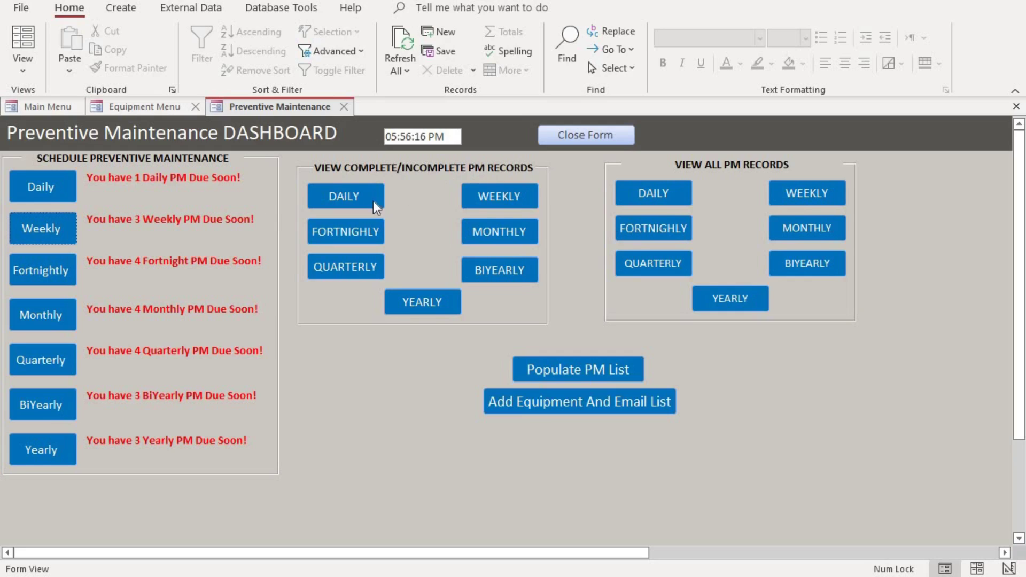
Review completed and incomplete weekly PMs, then open the AllWeeklyPlannedMaintenance list (IDs 47–57).
left_click(493, 195)
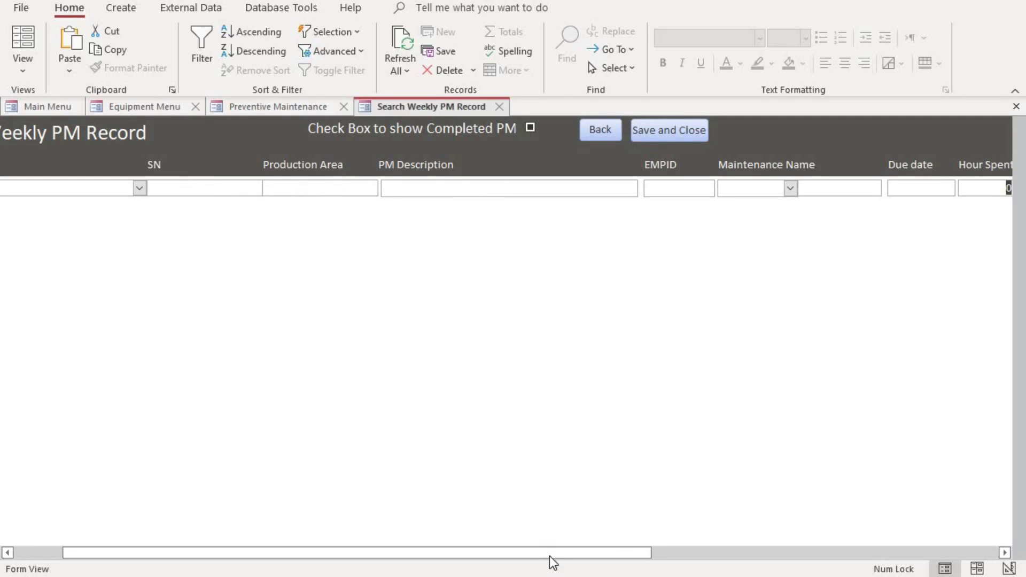
left_click_drag(550, 557, 426, 550)
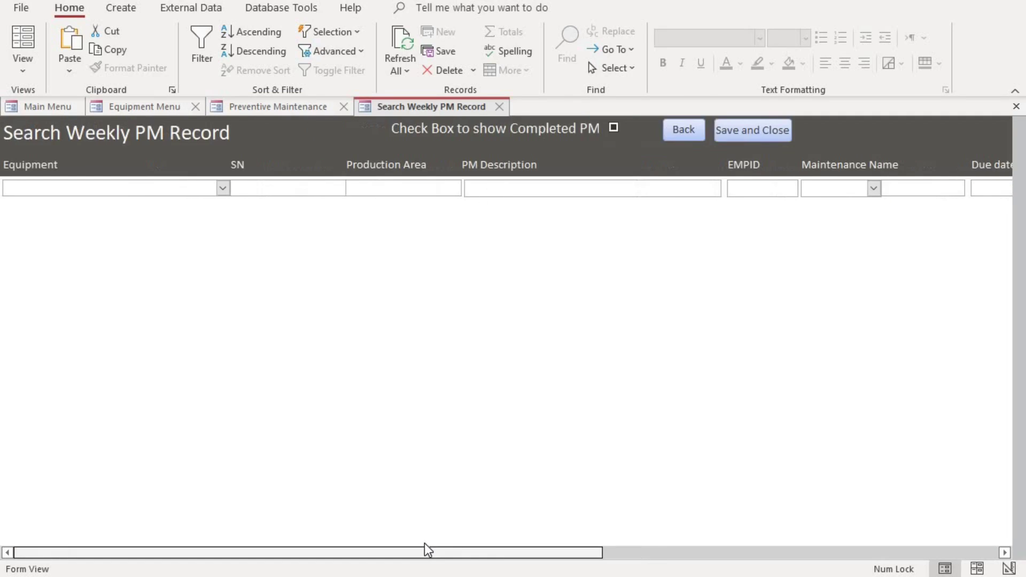
left_click(615, 129)
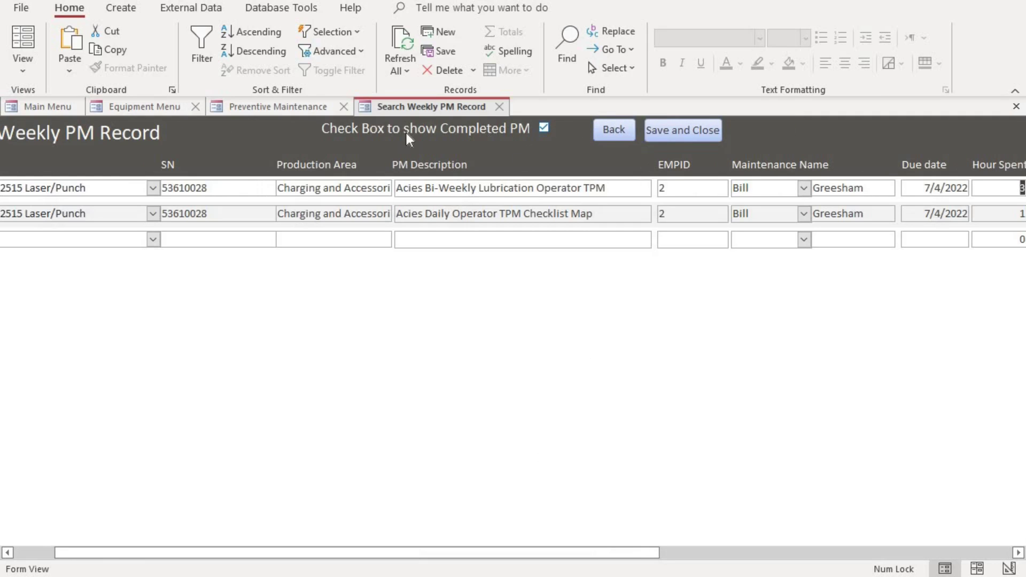
left_click(544, 127)
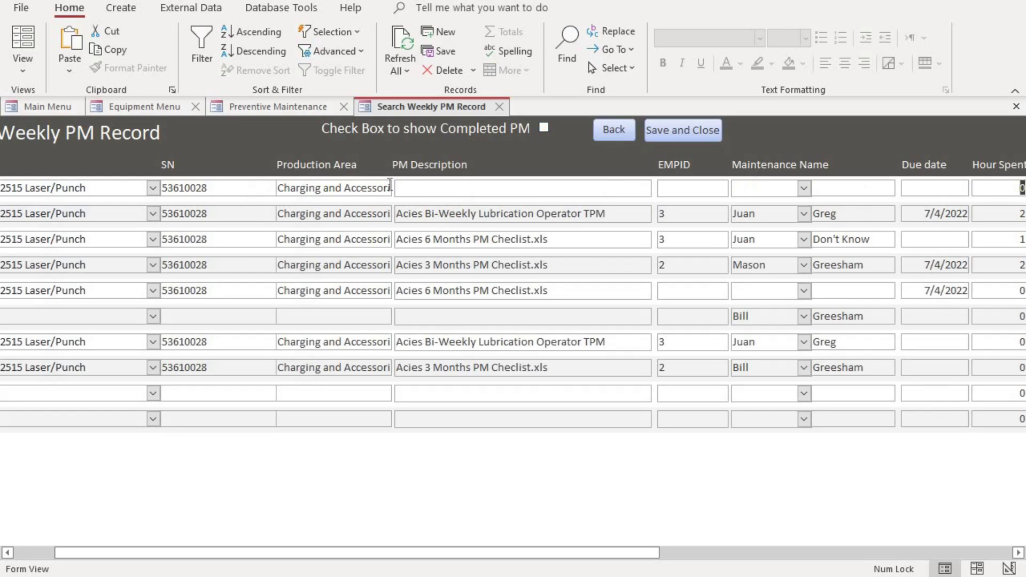
left_click(691, 130)
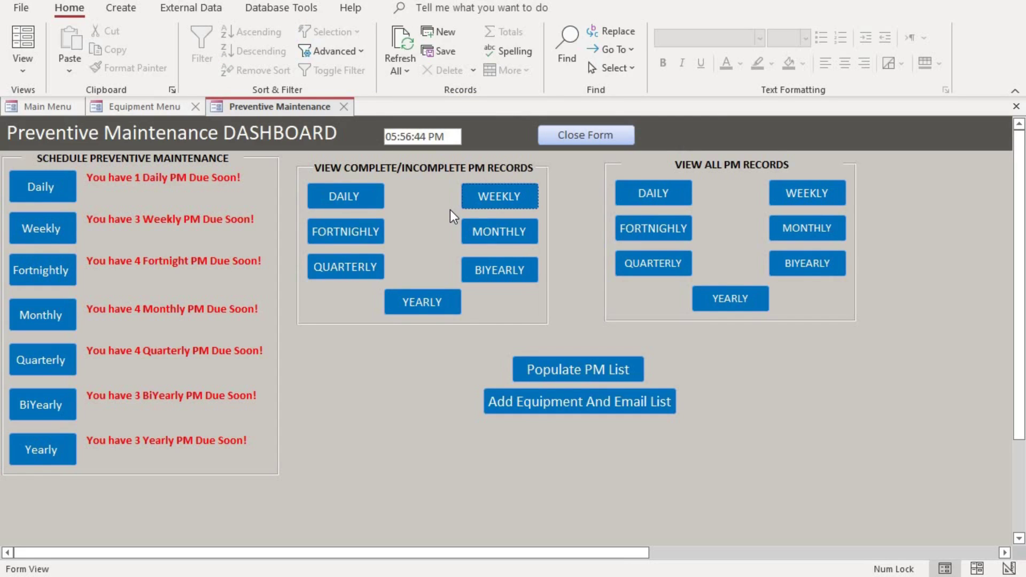
left_click(813, 189)
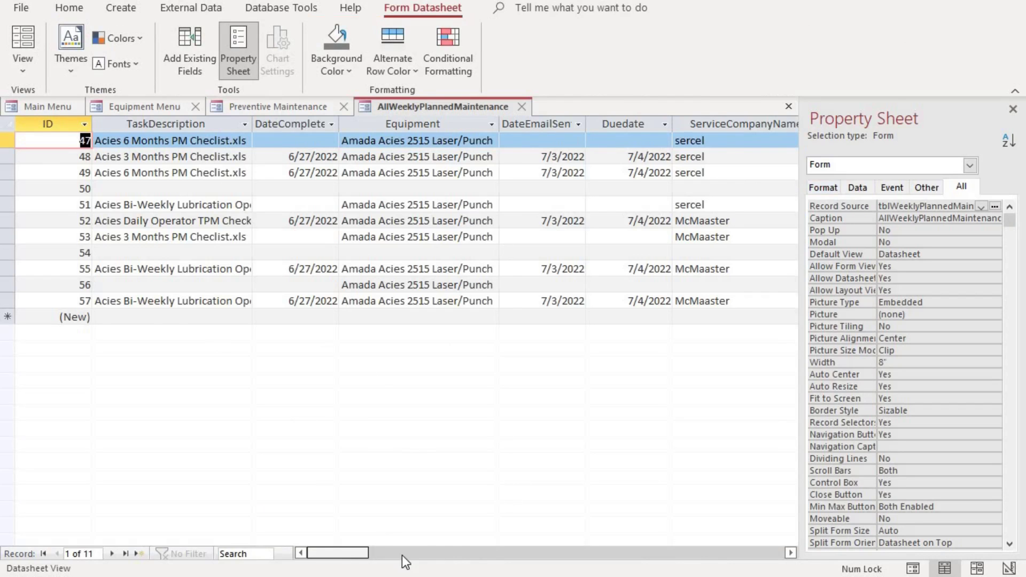
left_click_drag(342, 554, 604, 569)
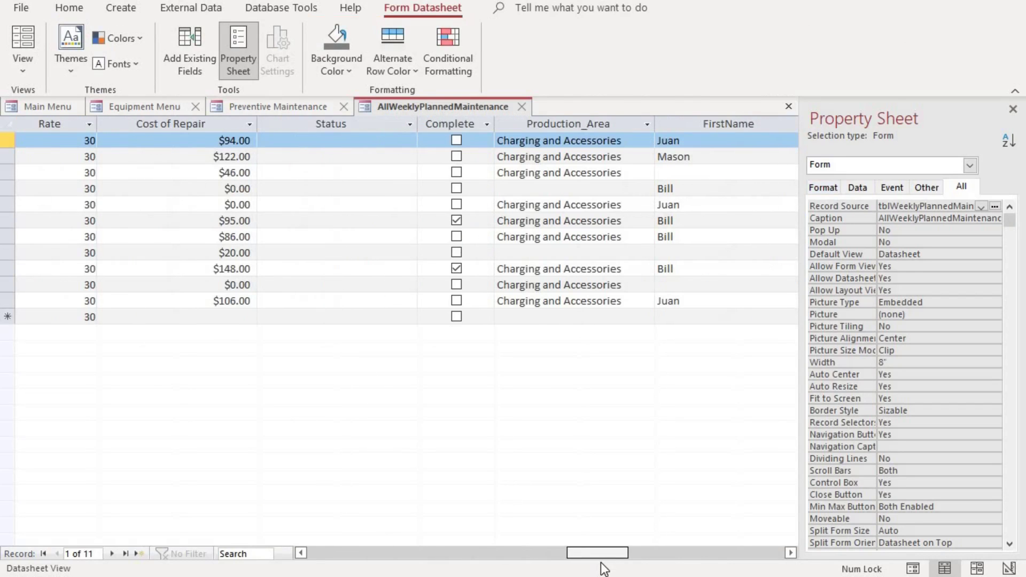